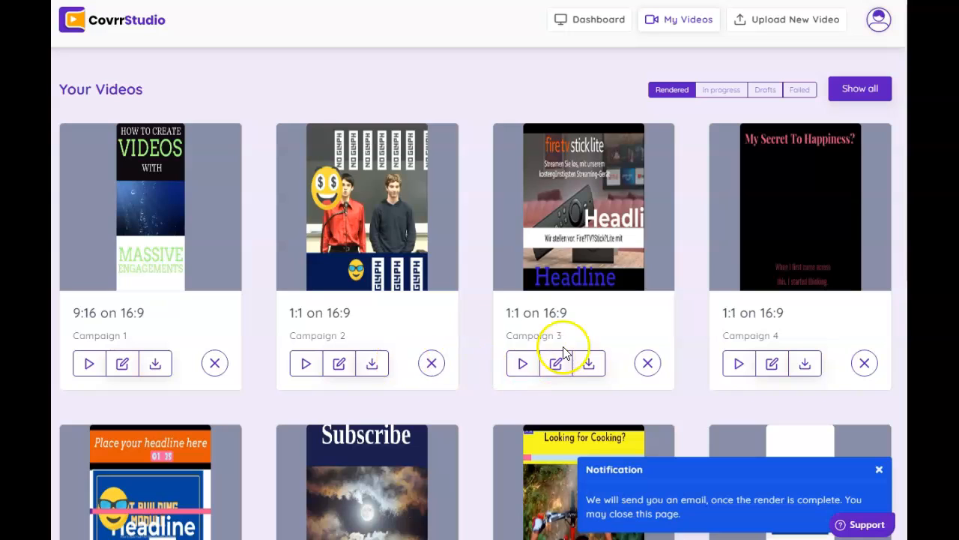
# Review the in-progress videos and the drafts, and open the Campaign 1 draft in the editor
pyautogui.click(718, 92)
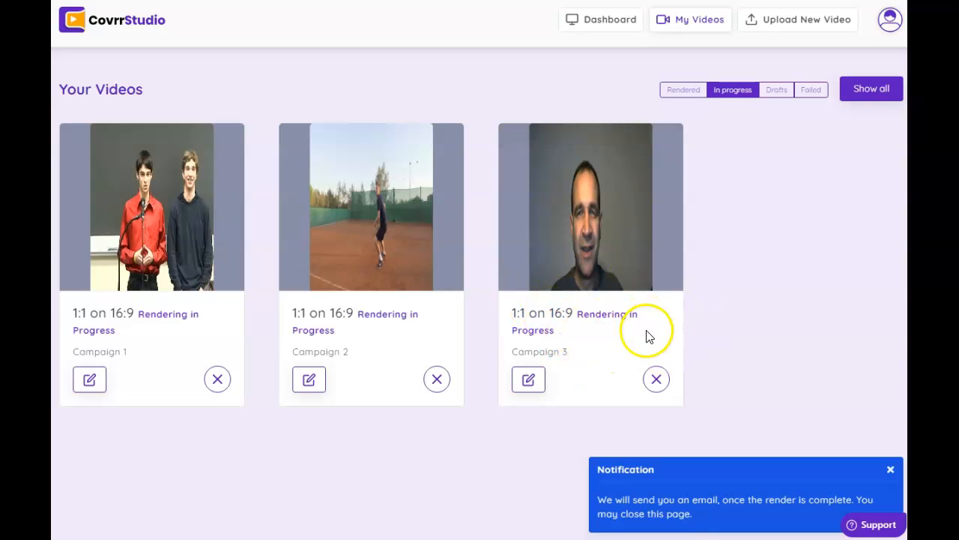
pyautogui.moveTo(599, 247)
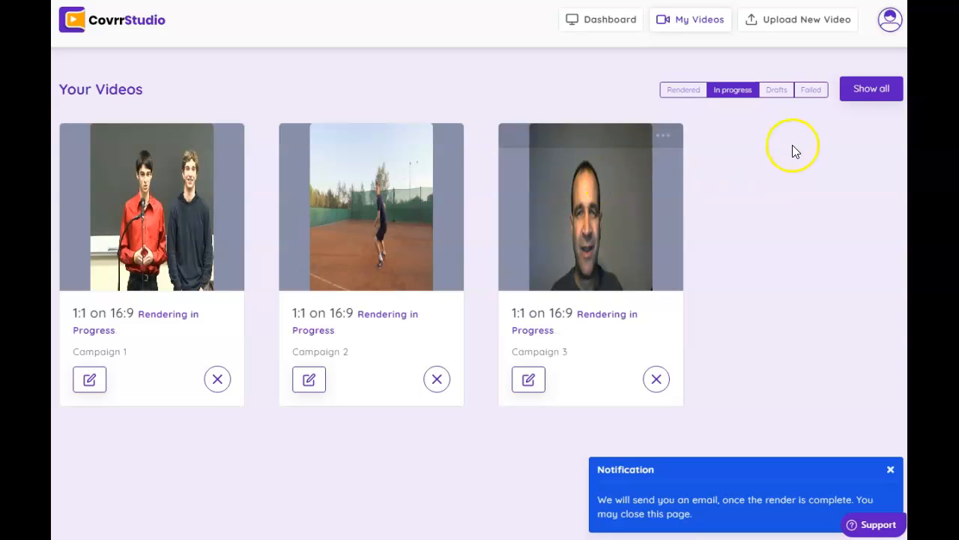
pyautogui.click(775, 96)
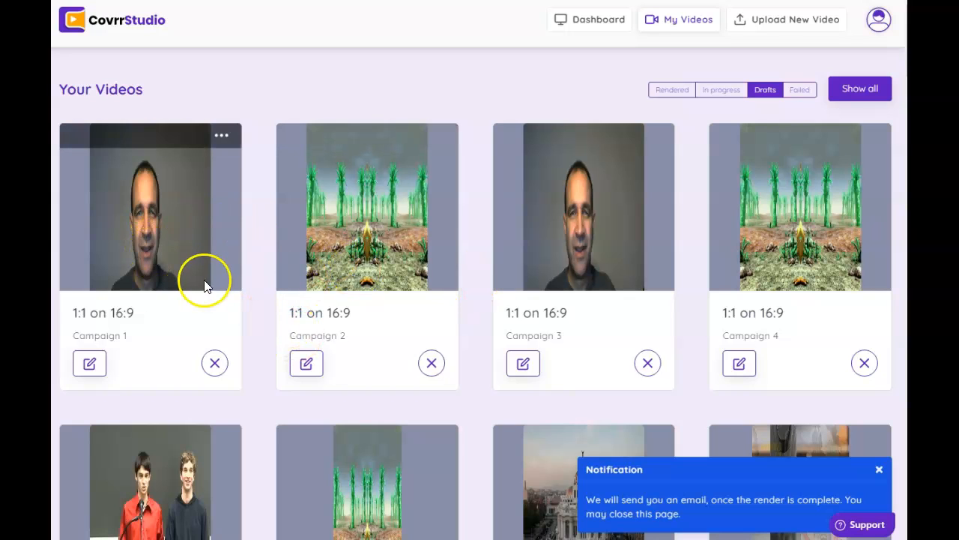
pyautogui.click(89, 366)
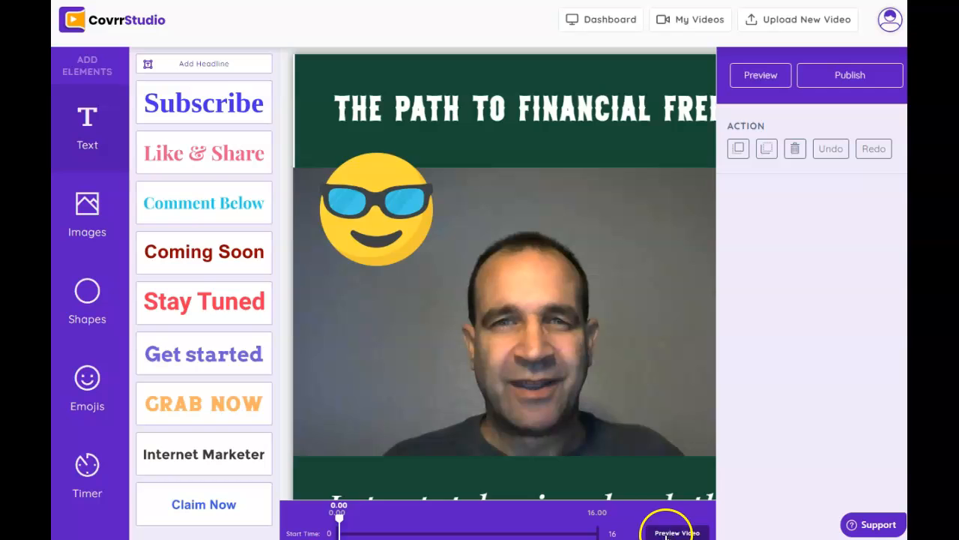
# Play the draft's video preview, pause it with the whole canvas in view, and return to editing mode
pyautogui.click(666, 534)
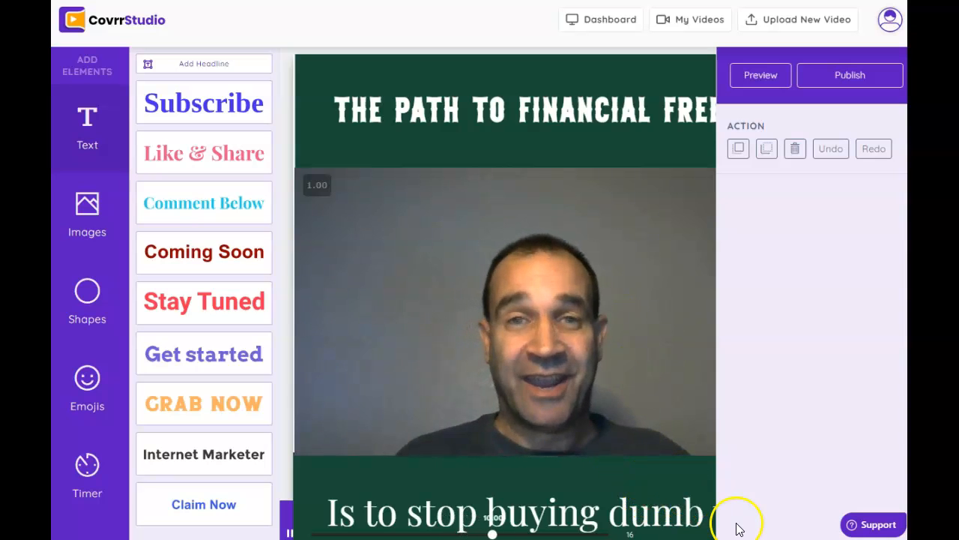
pyautogui.click(291, 533)
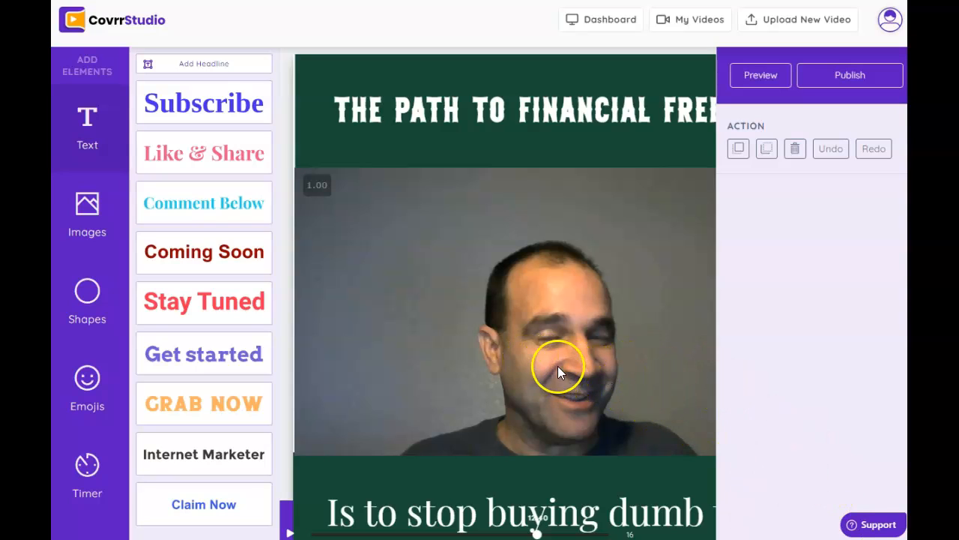
pyautogui.hotkey('ctrl', '-')
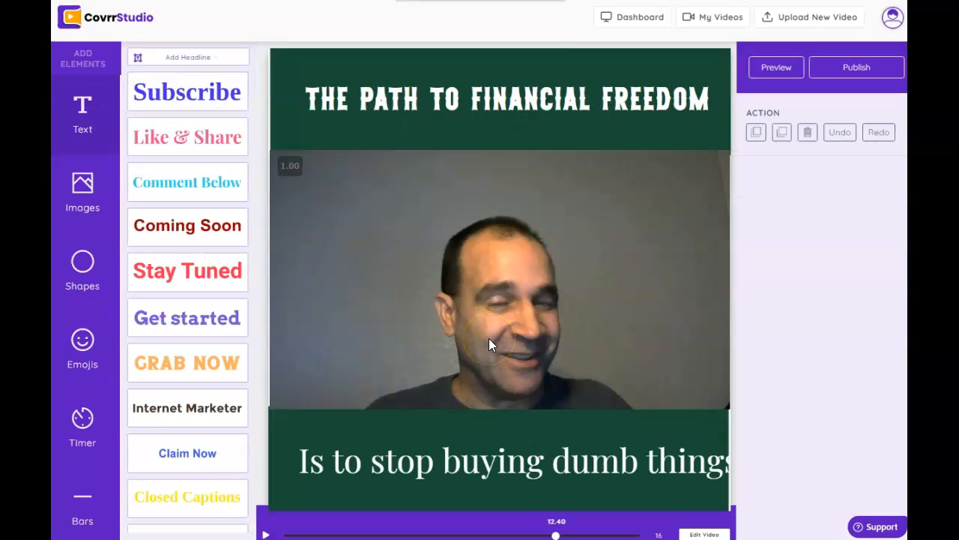
pyautogui.hotkey('ctrl', '-')
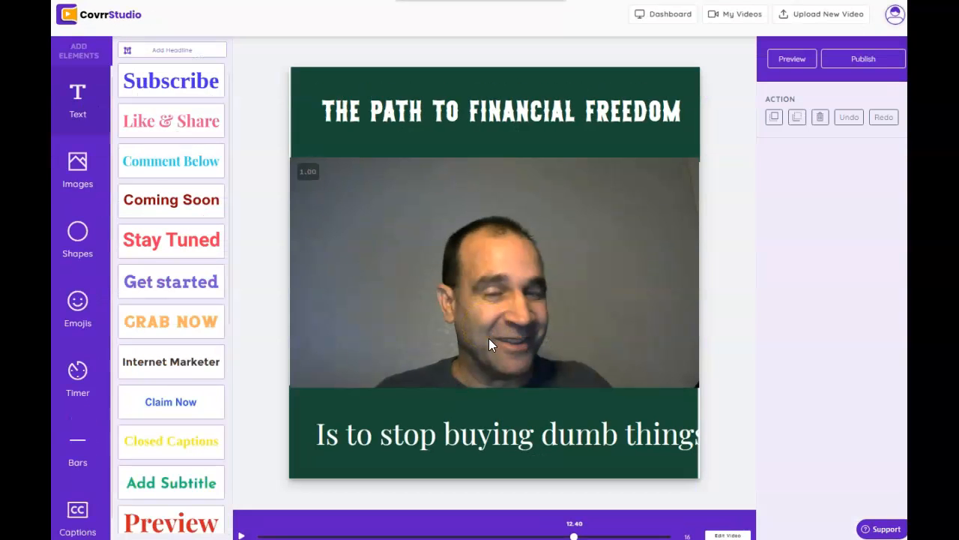
pyautogui.hotkey('ctrl', '+')
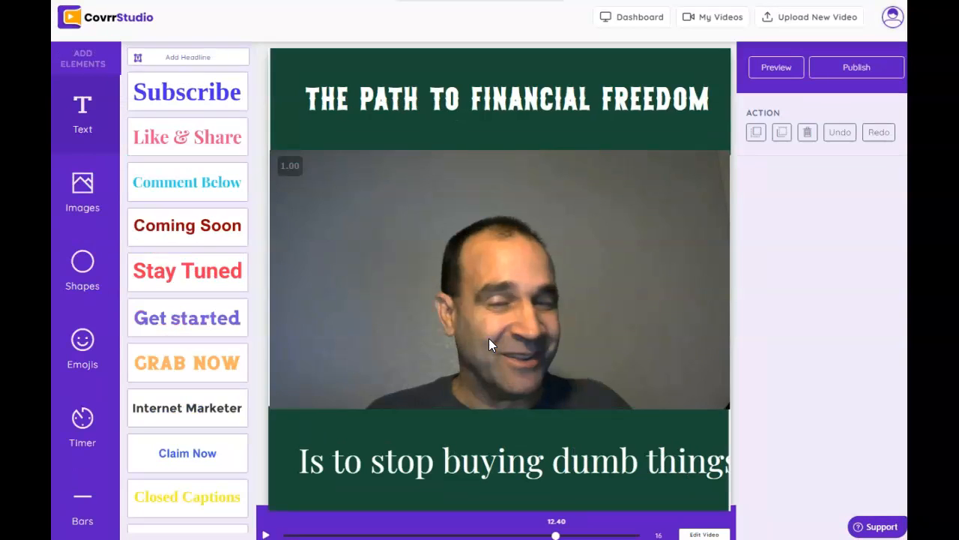
pyautogui.hotkey('ctrl', '-')
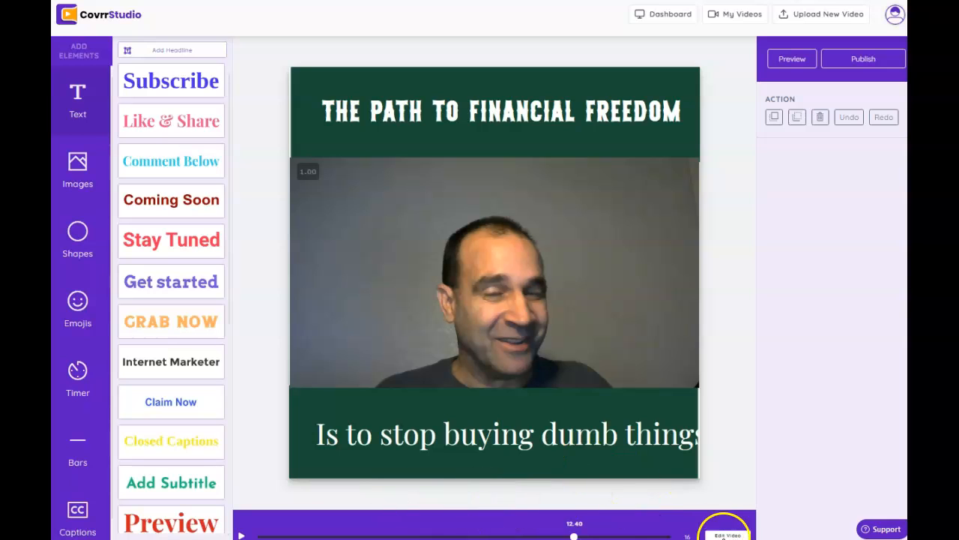
pyautogui.click(724, 535)
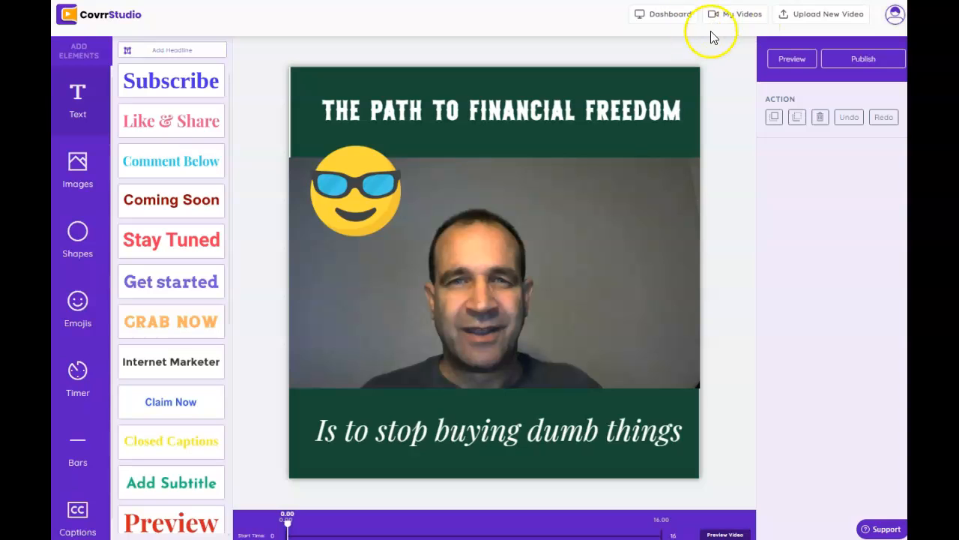
# Browse the nature clips in the dashboard's stock video library and close the library
pyautogui.click(663, 18)
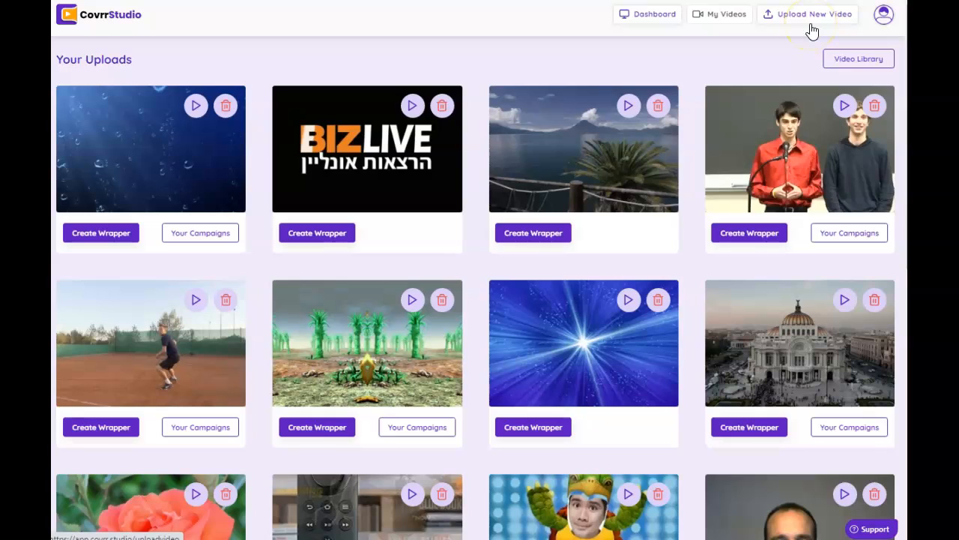
pyautogui.click(859, 66)
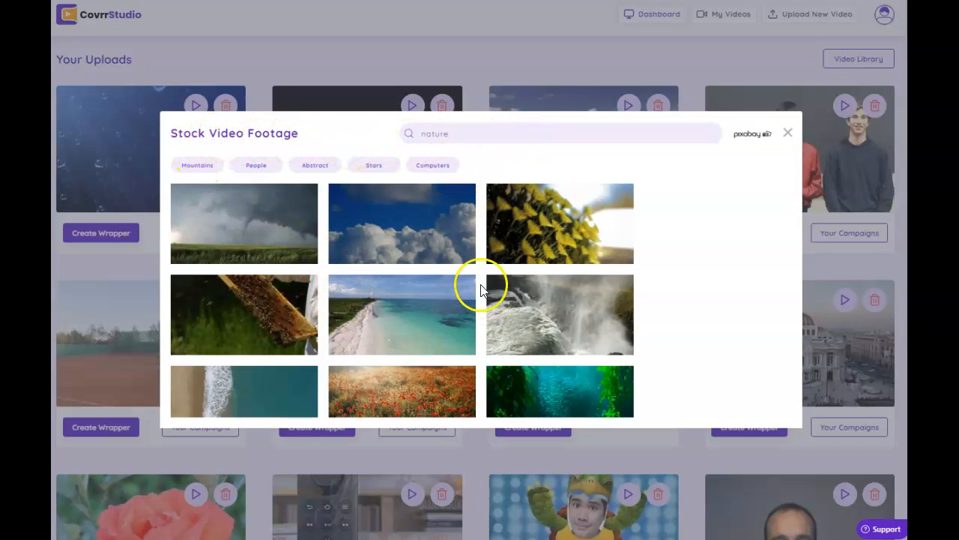
pyautogui.scroll(-1, 495, 292)
pyautogui.scroll(-8, 499, 294)
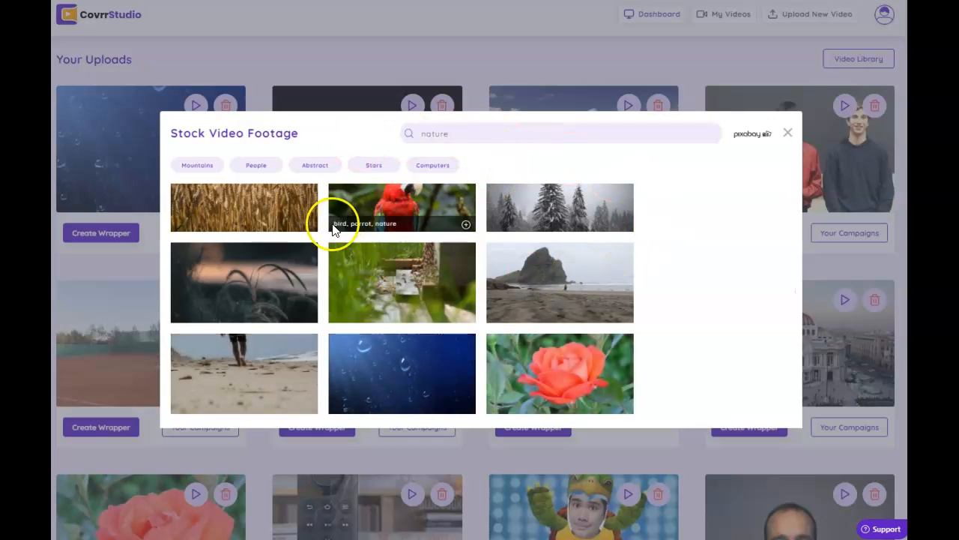
pyautogui.scroll(-3, 405, 299)
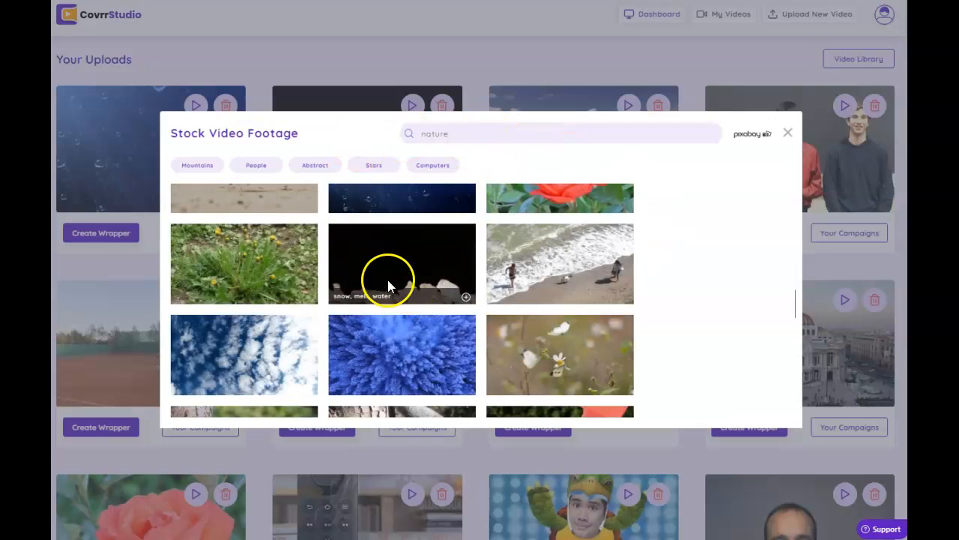
pyautogui.scroll(2, 388, 284)
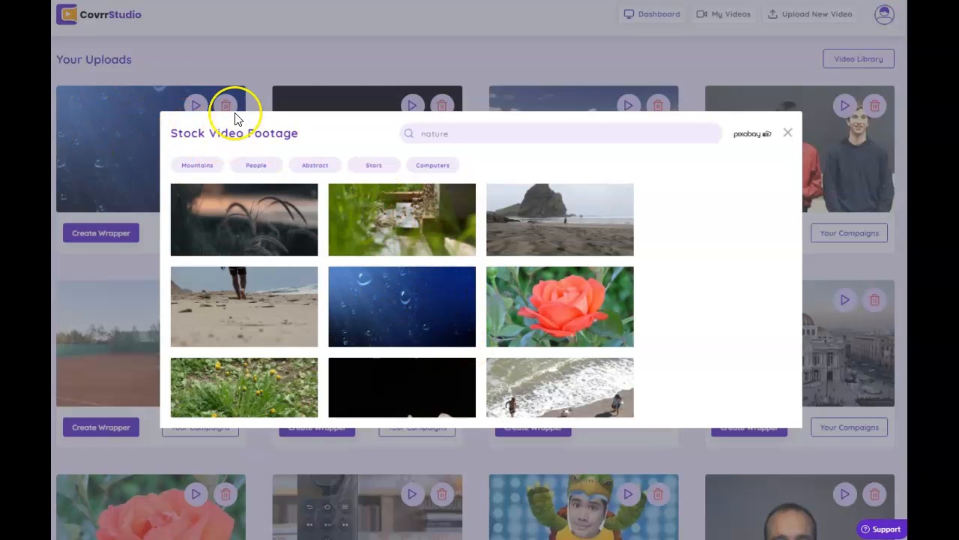
pyautogui.click(788, 136)
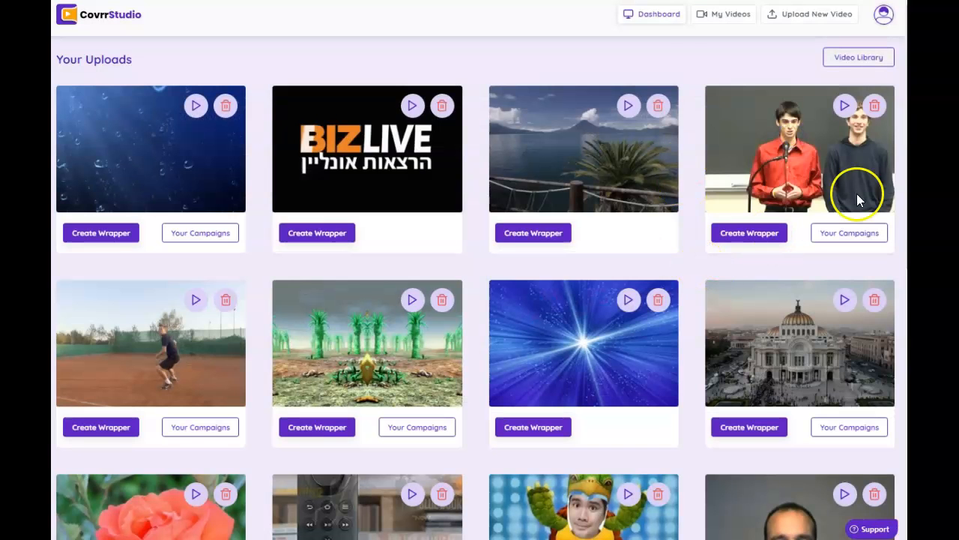
# View the page for uploading a new video and return to the dashboard
pyautogui.click(822, 18)
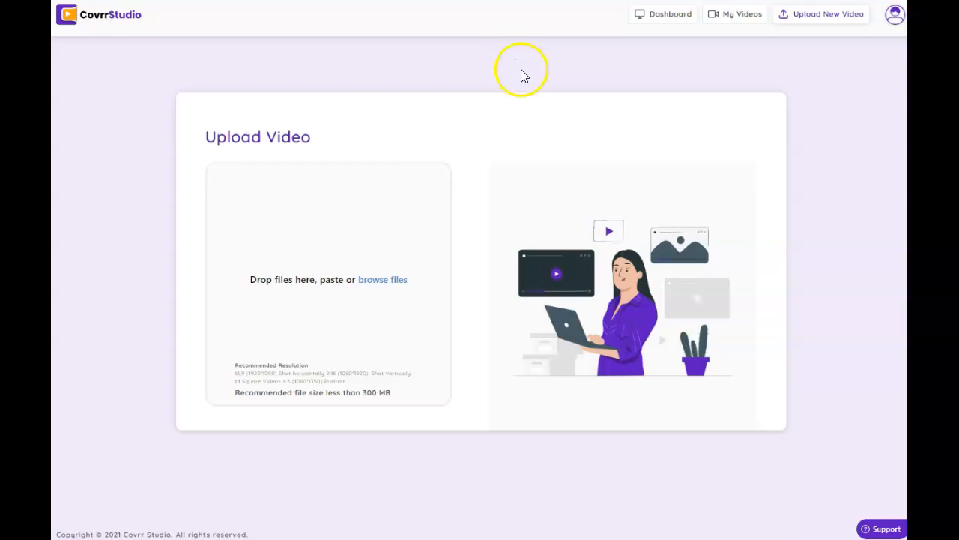
pyautogui.click(681, 18)
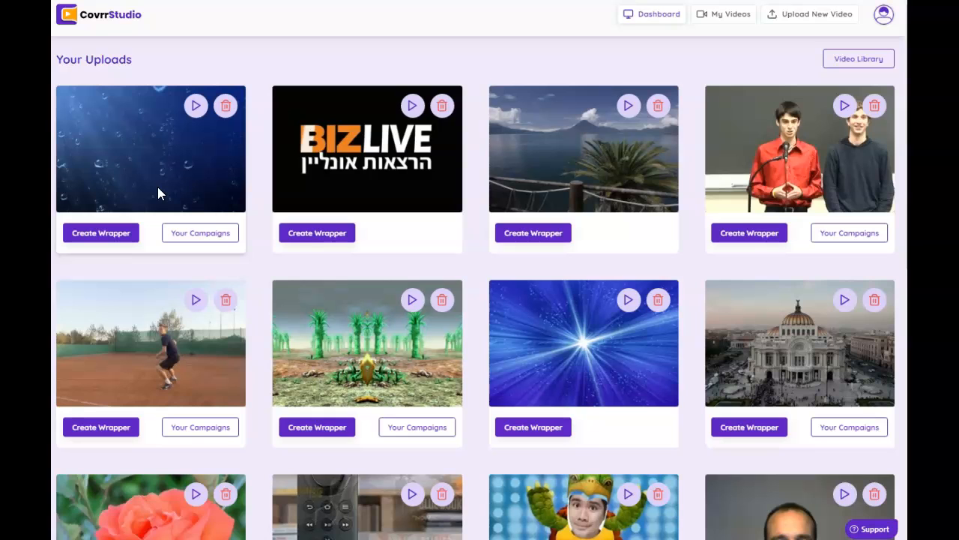
# Create a wrapper for the talking-man clip and show the 1:1 on 16:9 templates
pyautogui.scroll(-3, 396, 272)
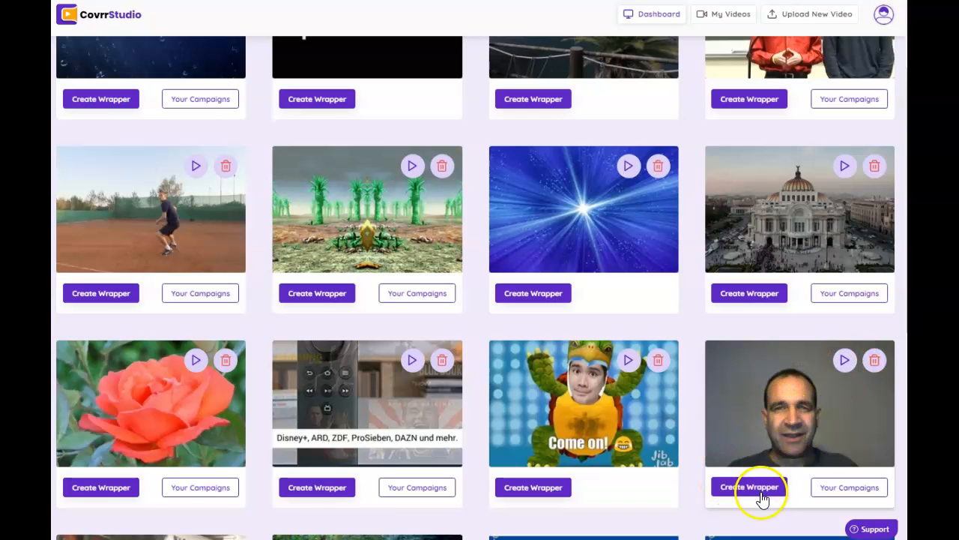
pyautogui.click(739, 487)
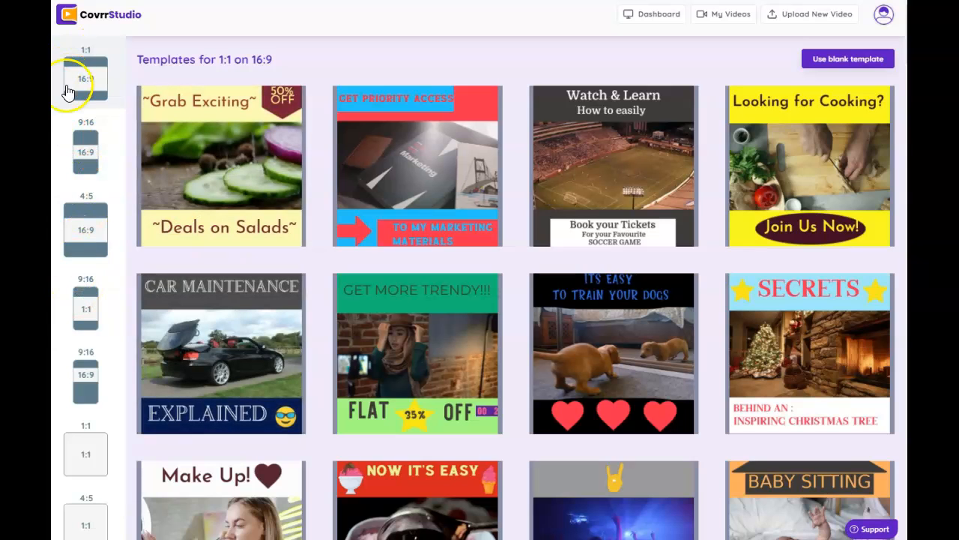
pyautogui.click(67, 90)
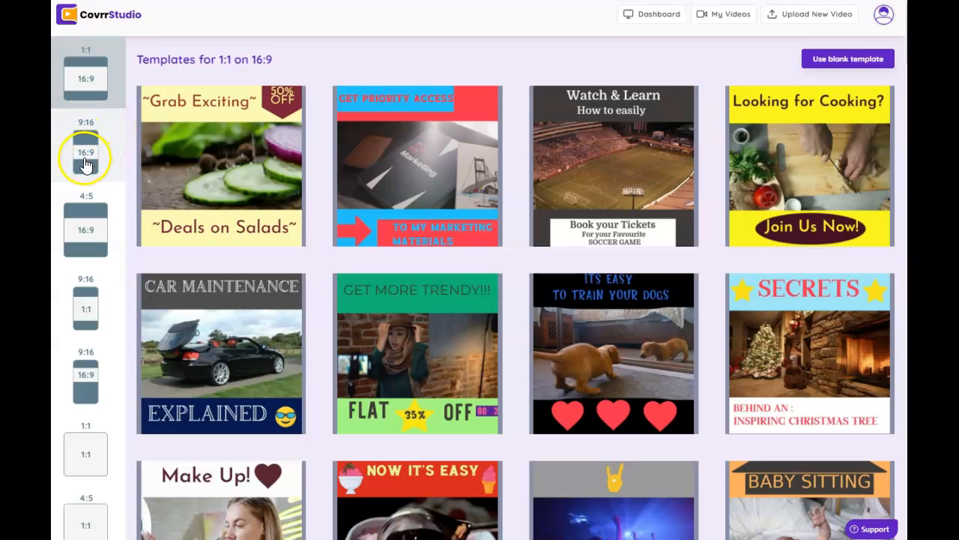
pyautogui.moveTo(214, 175)
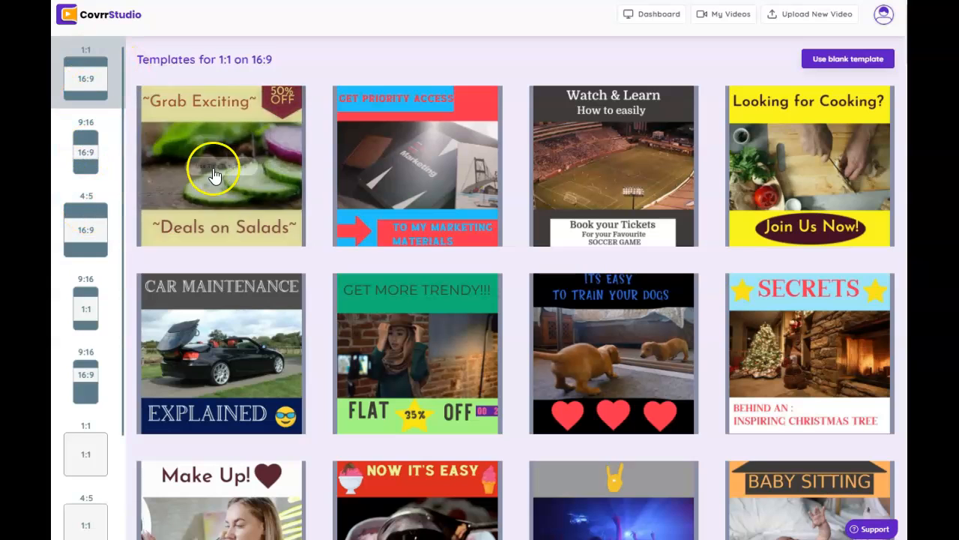
pyautogui.moveTo(352, 335)
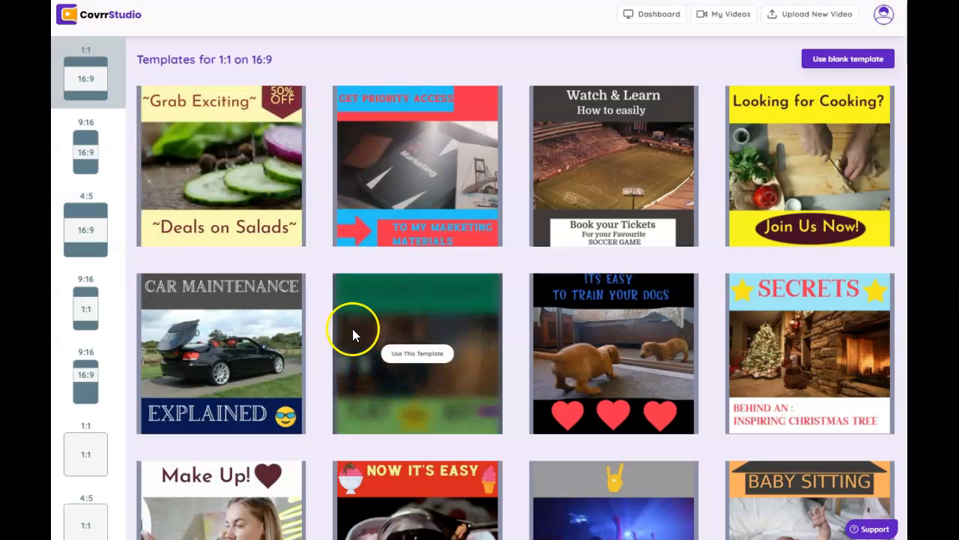
# Switch to the 9:16 on 16:9 format and use the template "How to create videos with massive engagements"
pyautogui.click(86, 153)
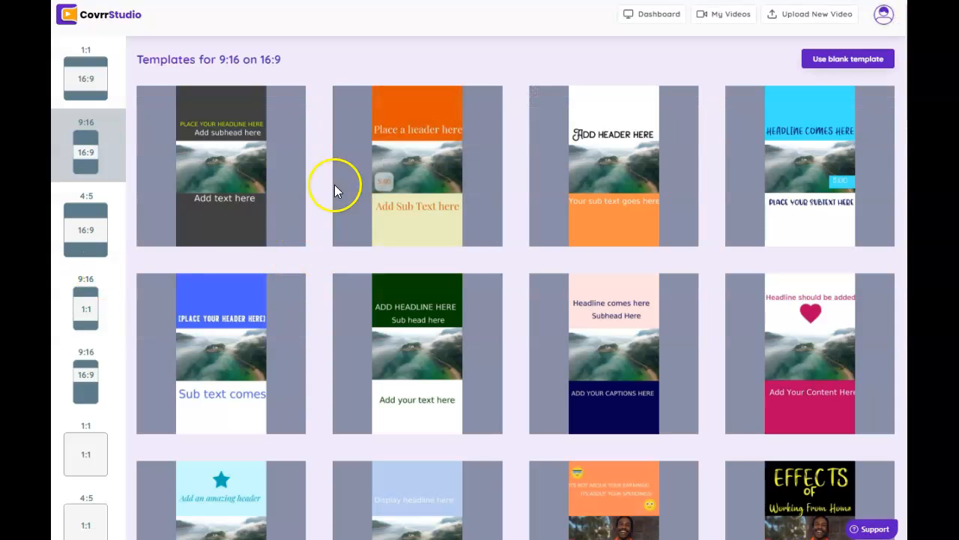
pyautogui.moveTo(280, 154)
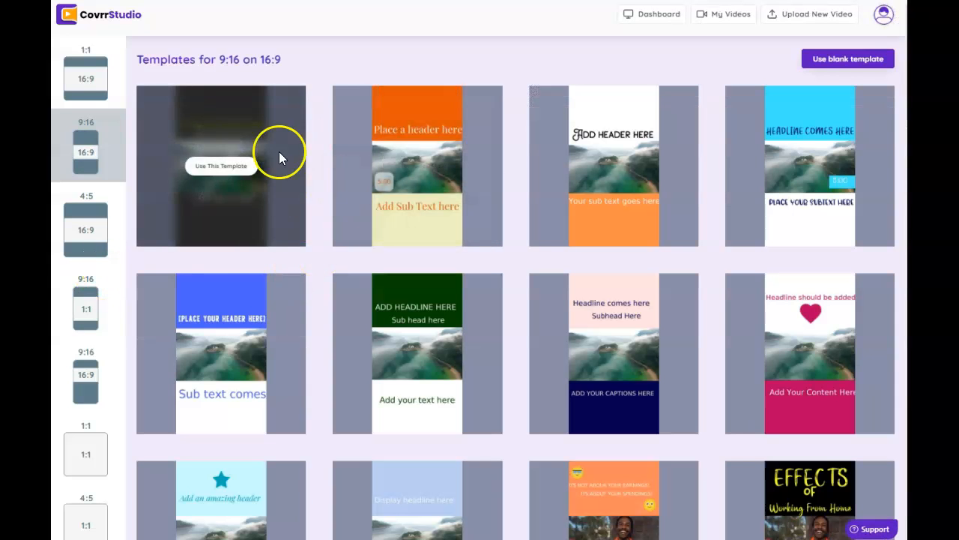
pyautogui.scroll(-5, 611, 367)
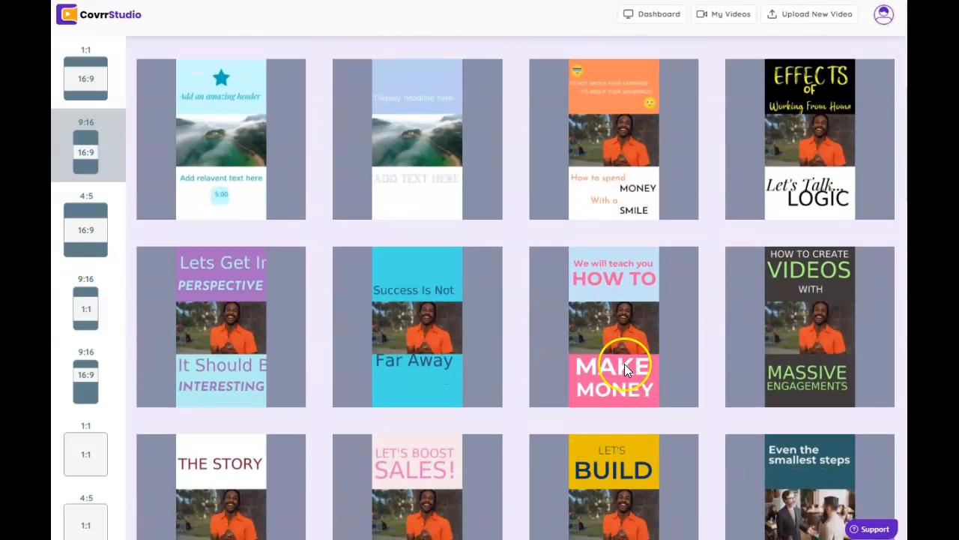
pyautogui.scroll(-2, 624, 363)
pyautogui.moveTo(761, 186)
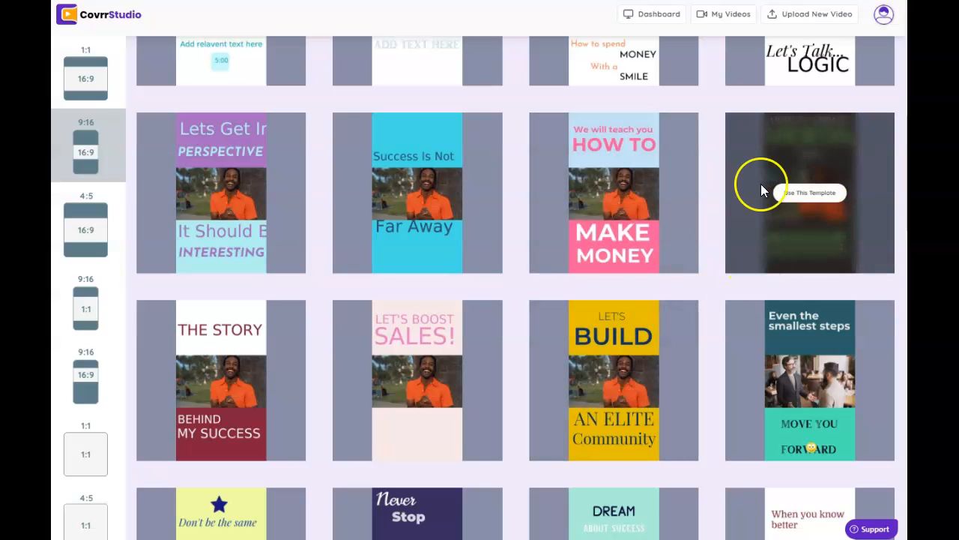
pyautogui.click(813, 193)
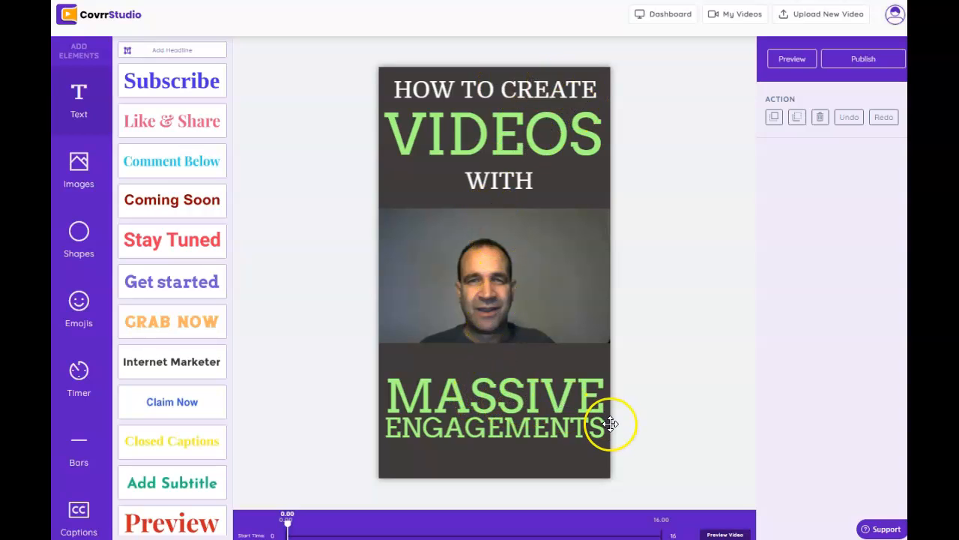
# Inspect the template's video, its upper background and the settings of the "VIDEOS", "HOW TO CREATE" and "WITH" texts
pyautogui.click(499, 272)
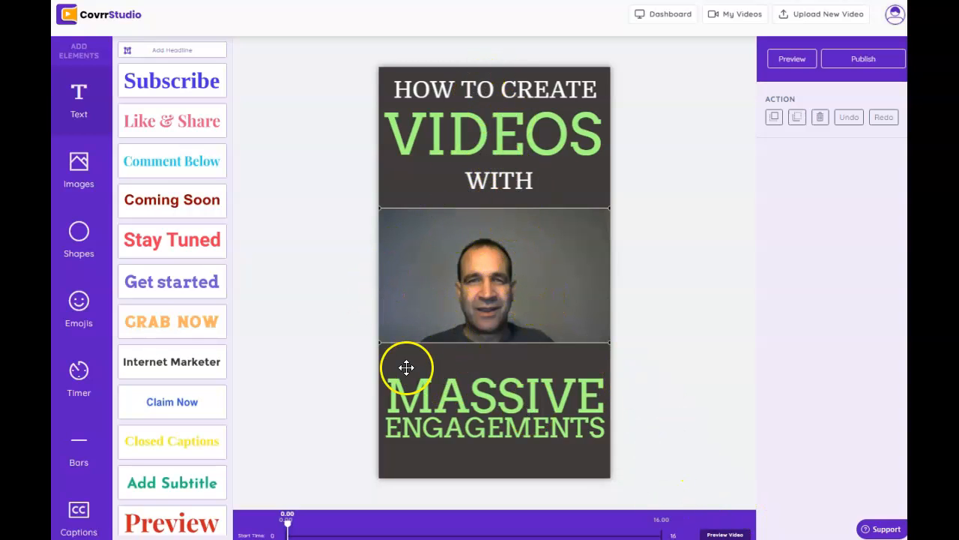
pyautogui.click(437, 120)
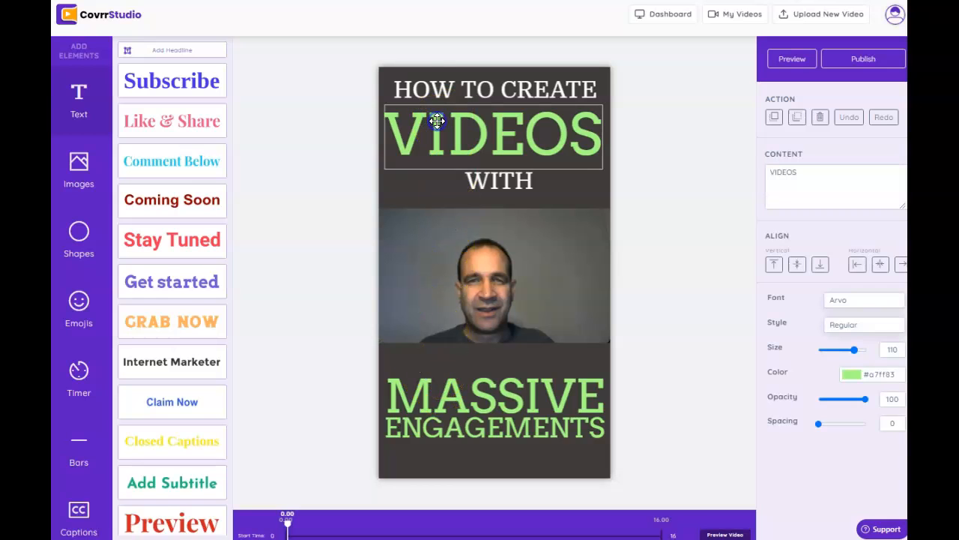
pyautogui.click(442, 94)
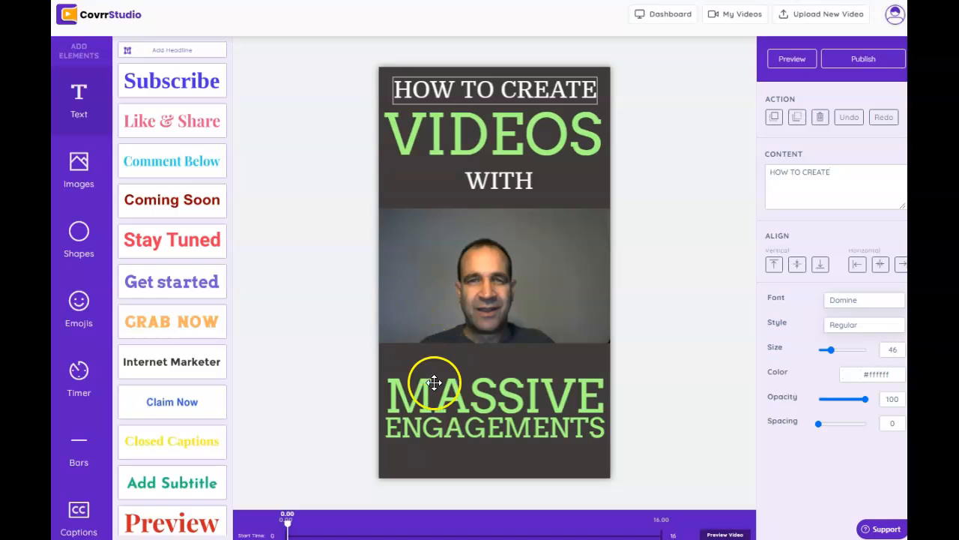
pyautogui.click(452, 140)
pyautogui.click(850, 174)
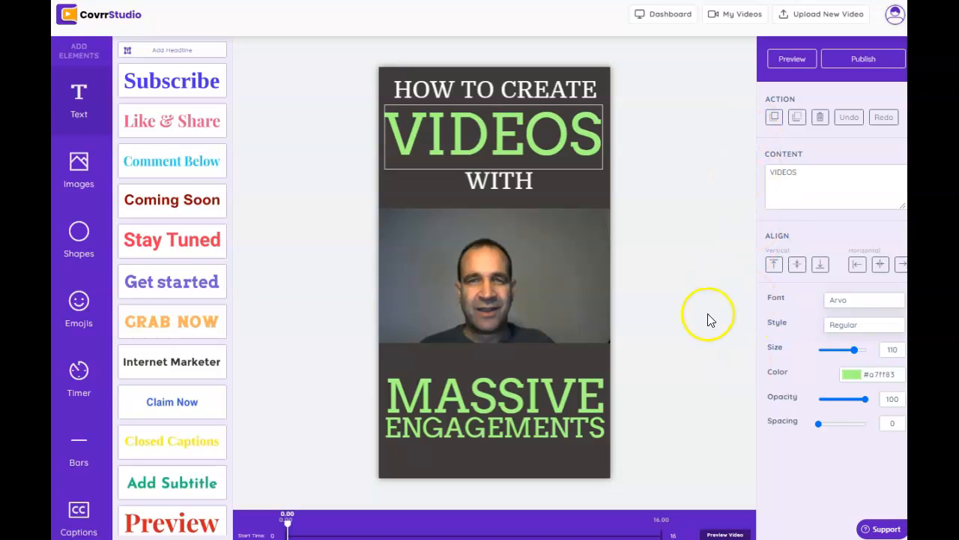
pyautogui.click(451, 180)
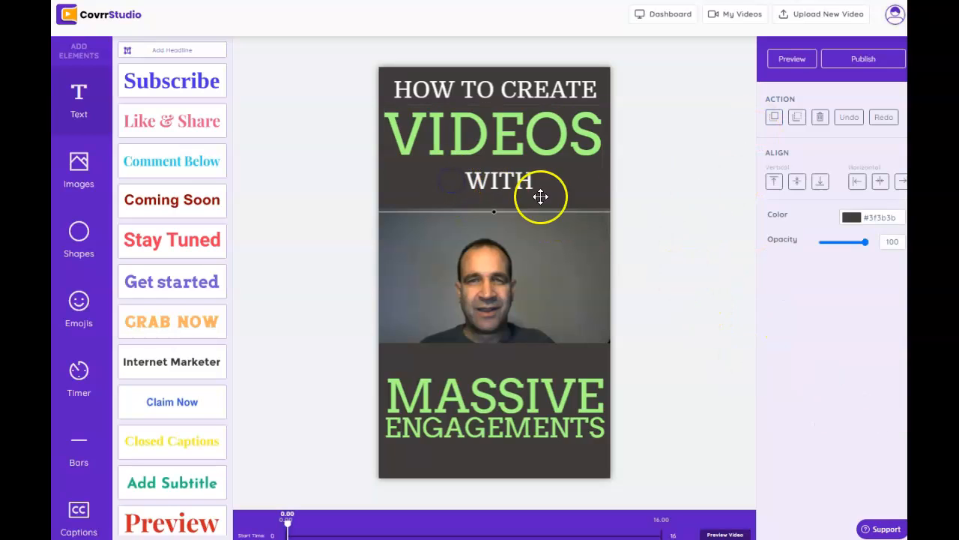
pyautogui.click(520, 180)
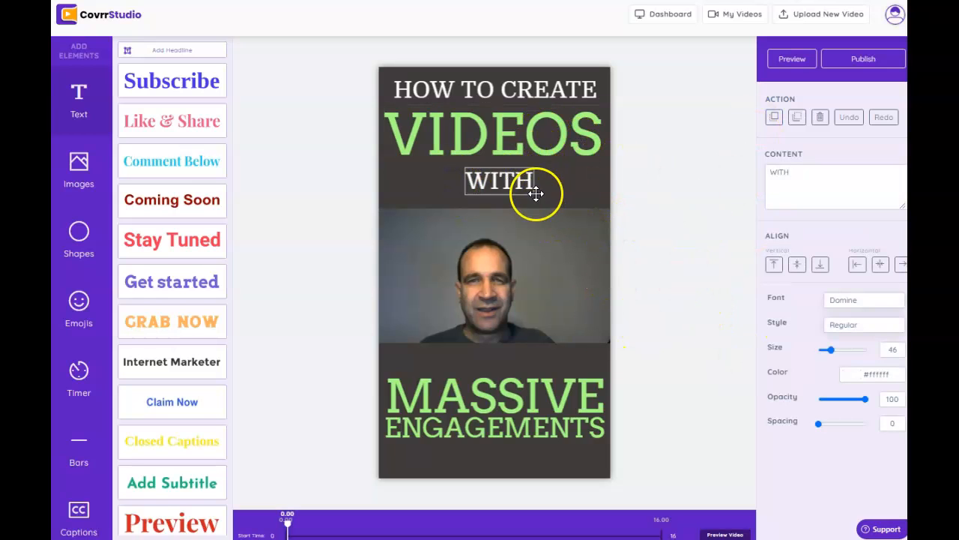
# Inspect the "VIDEOS" and "WITH" texts again and try to set the "MASSIVE" text's size to 45
pyautogui.click(461, 129)
pyautogui.click(482, 177)
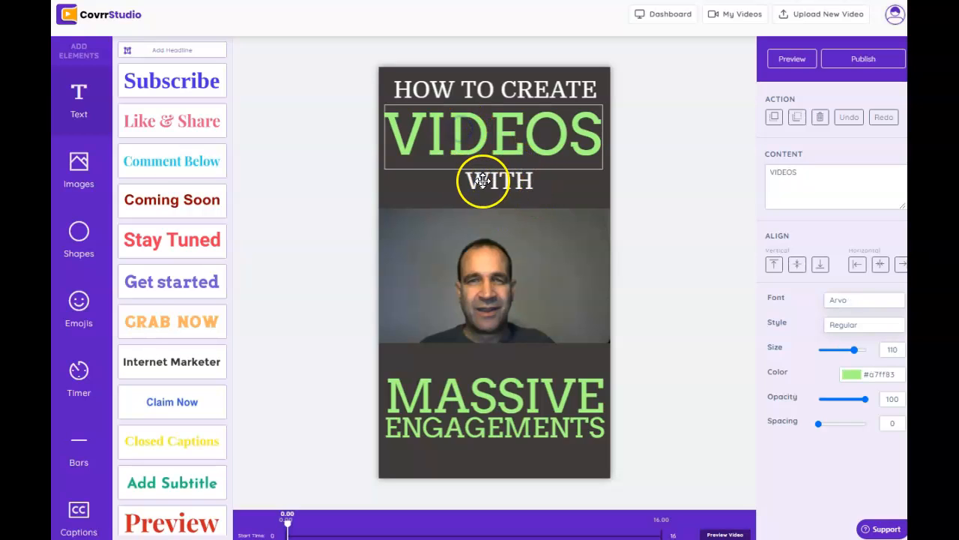
pyautogui.click(437, 390)
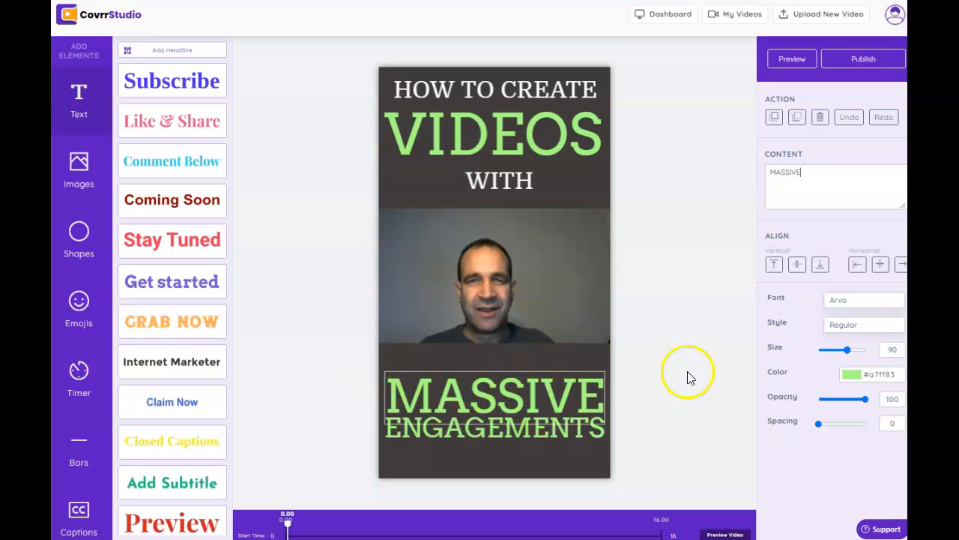
pyautogui.moveTo(847, 354); pyautogui.dragTo(832, 356)
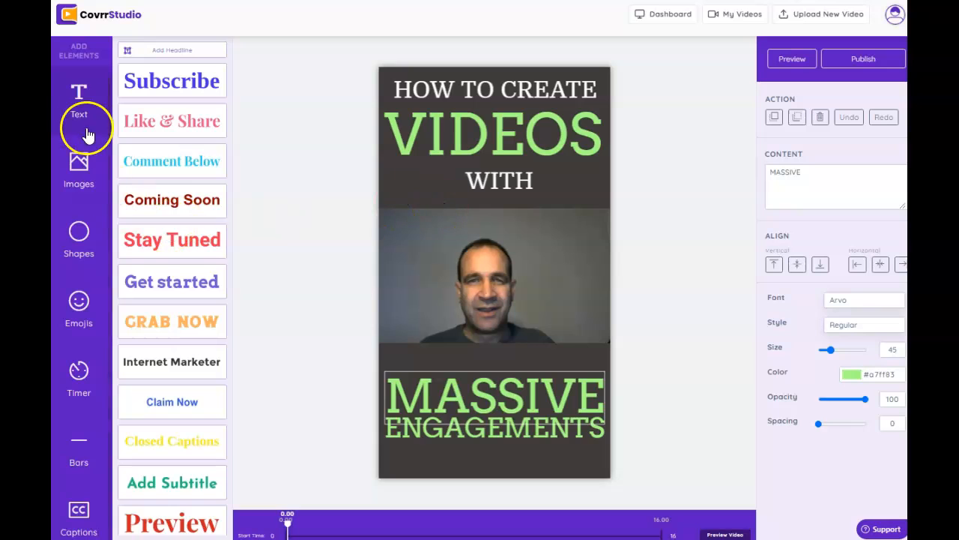
# Add the sunglasses emoji, shrink it and place it over the lower-right corner of the talking-man video
pyautogui.click(78, 306)
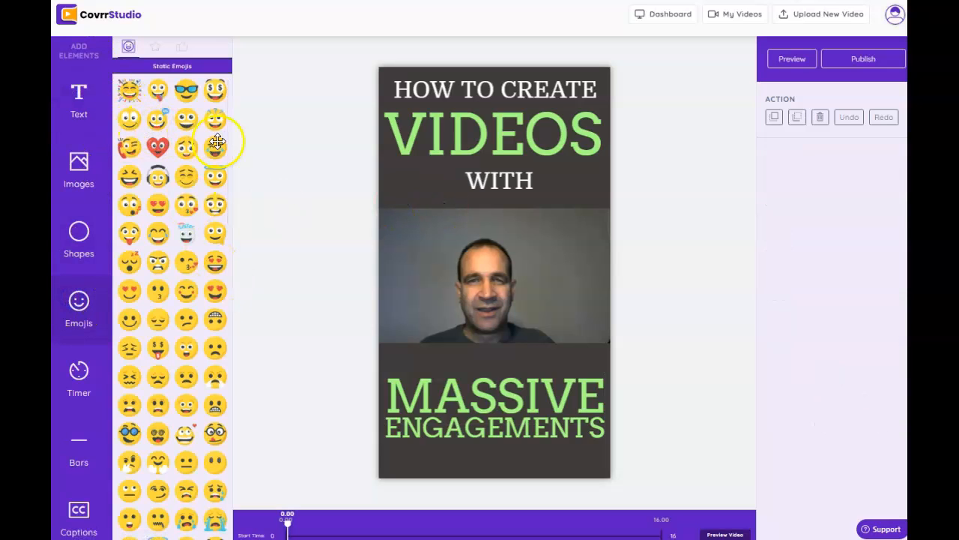
pyautogui.click(186, 90)
pyautogui.moveTo(562, 237)
pyautogui.mouseDown()
pyautogui.moveTo(459, 224)
pyautogui.moveTo(562, 244)
pyautogui.moveTo(563, 255)
pyautogui.mouseUp()
pyautogui.click(491, 299)
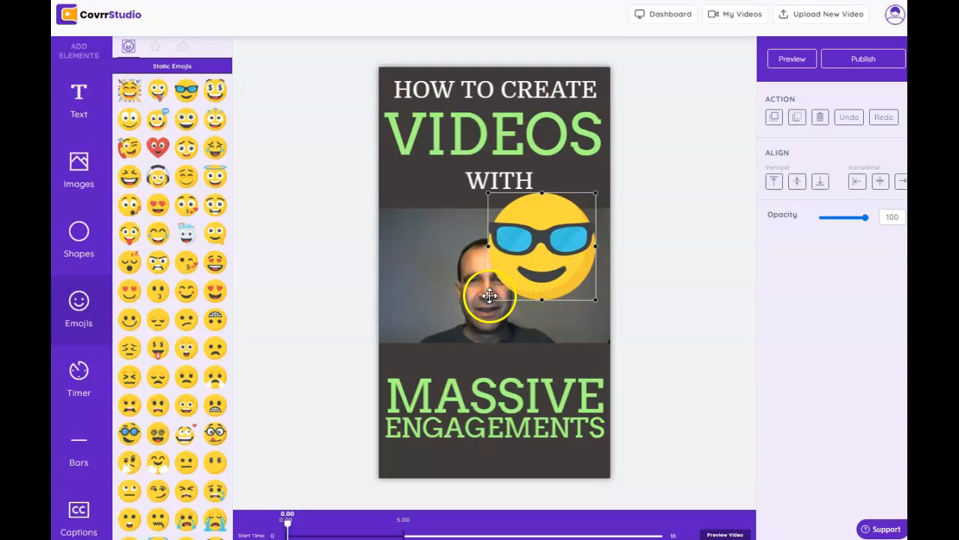
pyautogui.moveTo(490, 297); pyautogui.dragTo(551, 343)
pyautogui.click(545, 444)
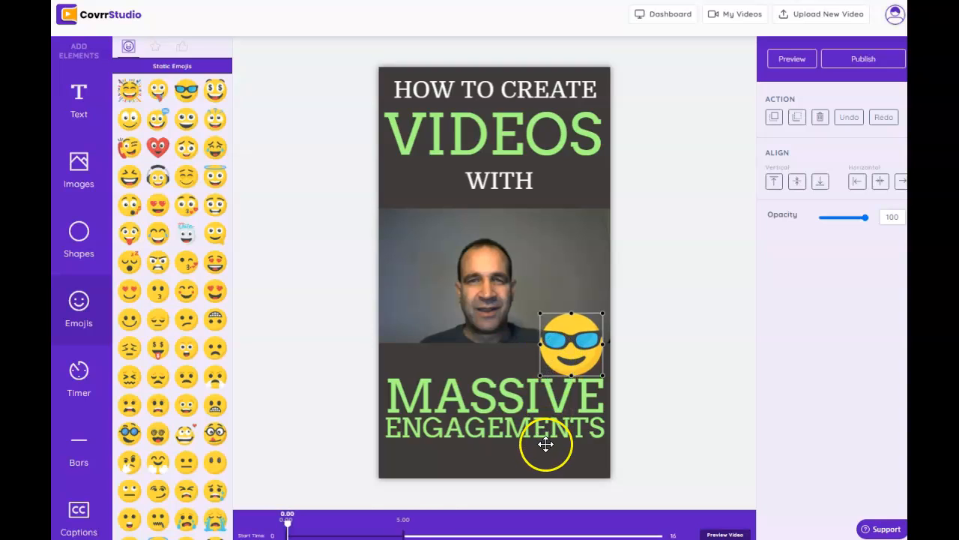
# Check the "MASSIVE" text's timing, and shift the sunglasses emoji's display time on the timeline to 4.10–9.10
pyautogui.click(468, 409)
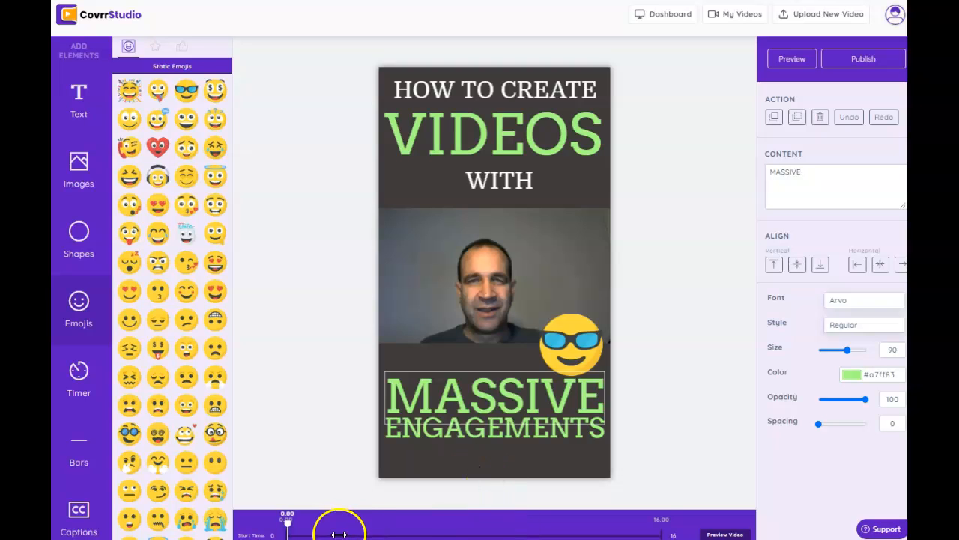
pyautogui.click(571, 333)
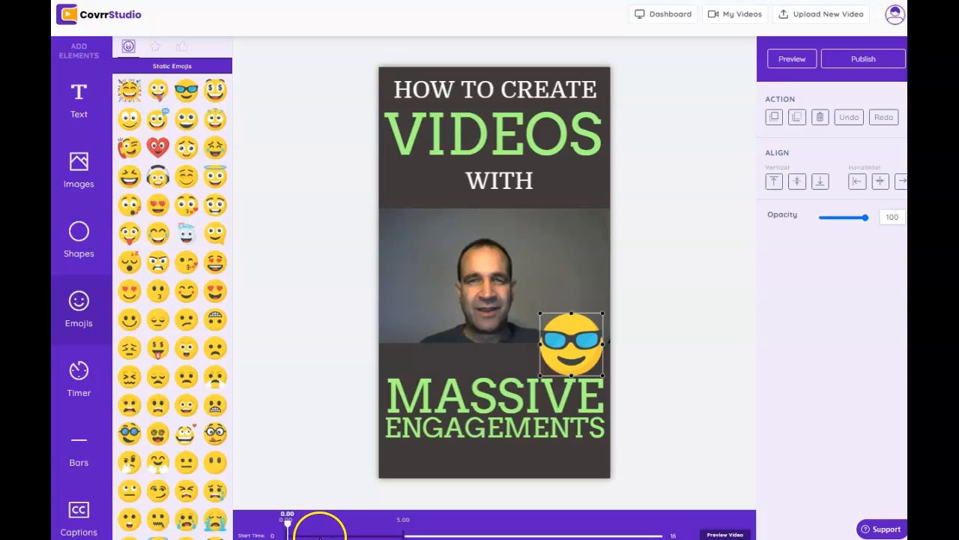
pyautogui.moveTo(319, 534); pyautogui.dragTo(369, 534)
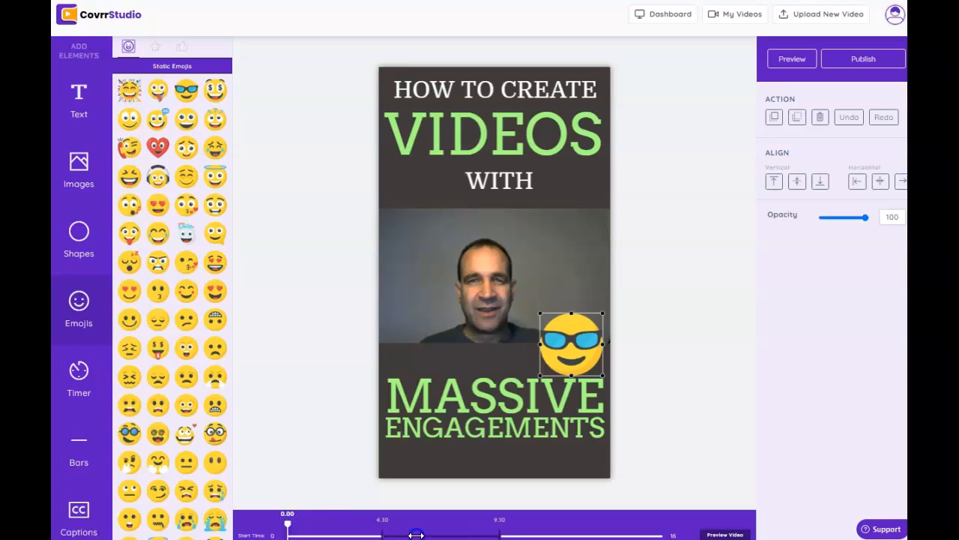
# Scrub the timeline between about 1.5 and 4.25 to check when the sunglasses emoji is displayed
pyautogui.click(331, 522)
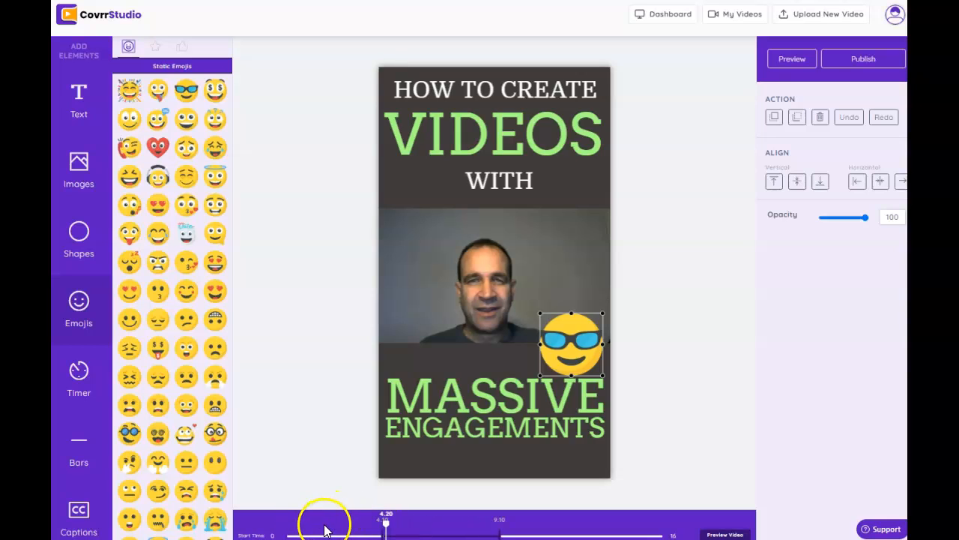
pyautogui.moveTo(385, 524); pyautogui.dragTo(324, 531)
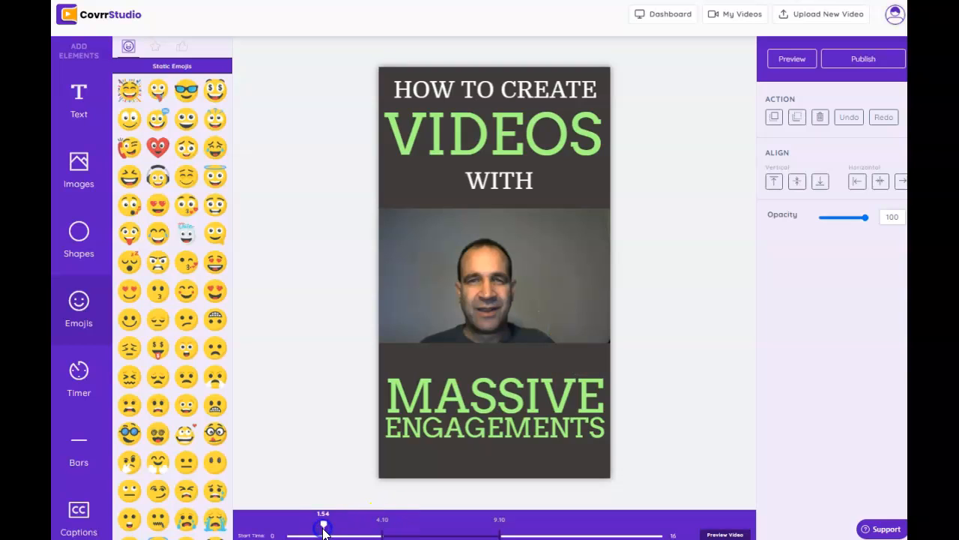
pyautogui.moveTo(373, 525); pyautogui.dragTo(386, 529)
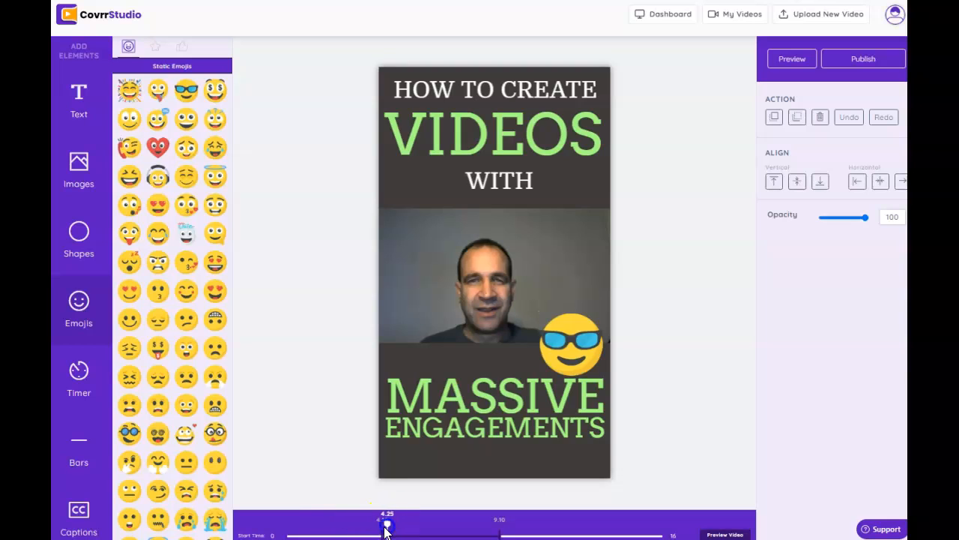
pyautogui.click(411, 529)
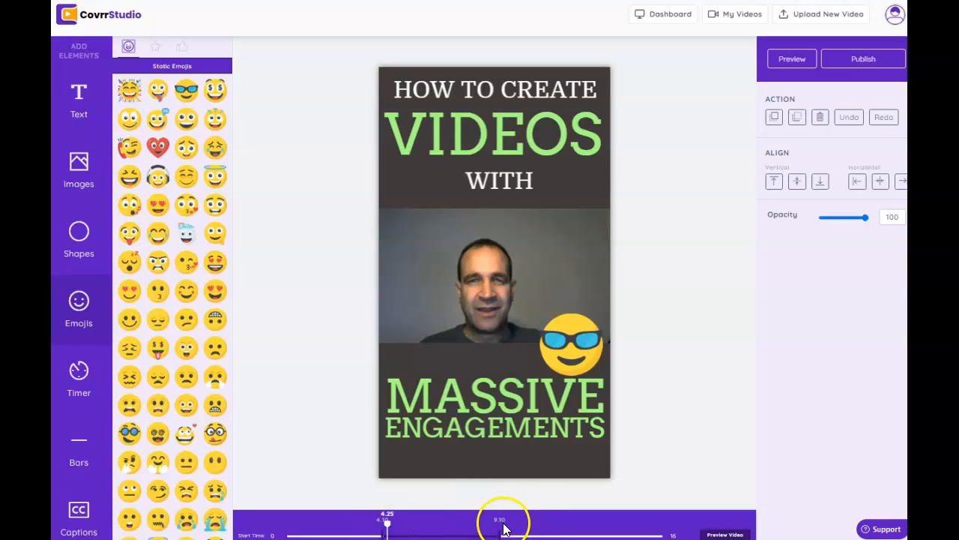
# Trim the end of the sunglasses emoji's display time slightly, and delete the emoji from the canvas
pyautogui.click(589, 357)
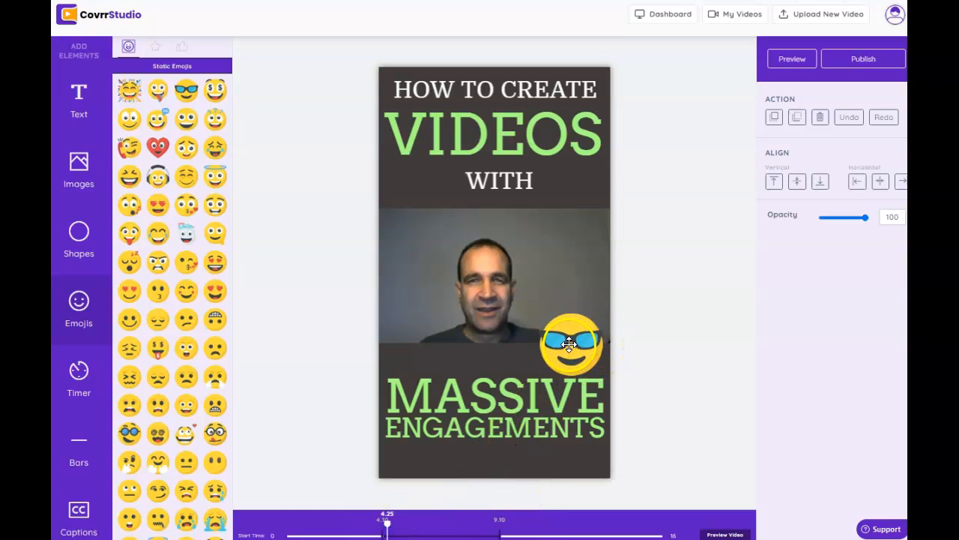
pyautogui.click(504, 513)
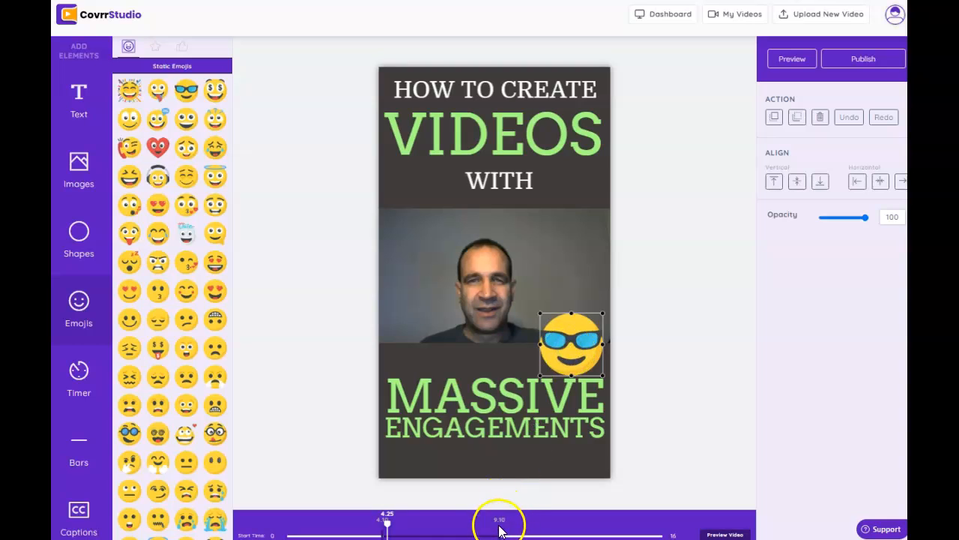
pyautogui.moveTo(497, 534)
pyautogui.mouseDown()
pyautogui.moveTo(524, 534)
pyautogui.moveTo(498, 534)
pyautogui.mouseUp()
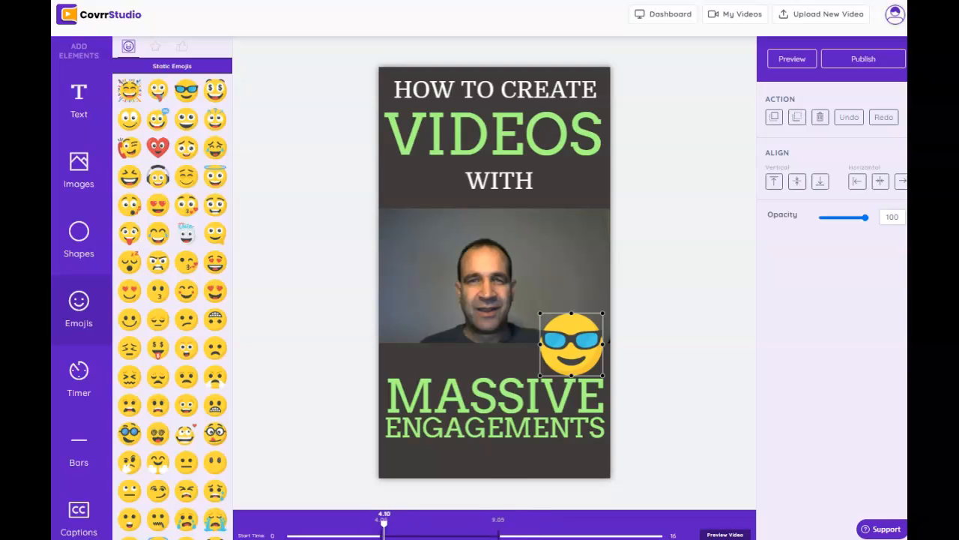
pyautogui.moveTo(500, 525)
pyautogui.mouseDown()
pyautogui.moveTo(606, 525)
pyautogui.moveTo(488, 524)
pyautogui.mouseUp()
pyautogui.press('Delete')
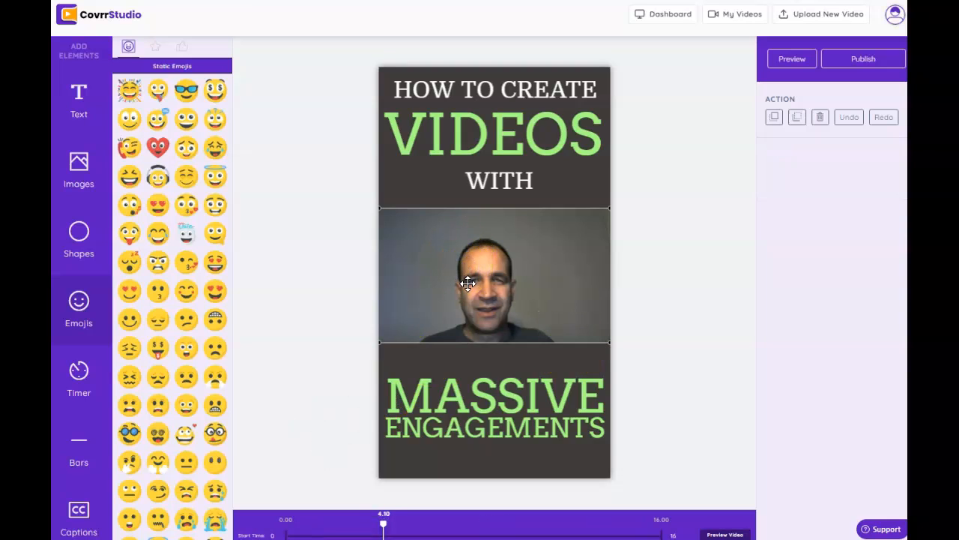
# Open the video's captions and review the timed caption entries from first to last
pyautogui.click(78, 513)
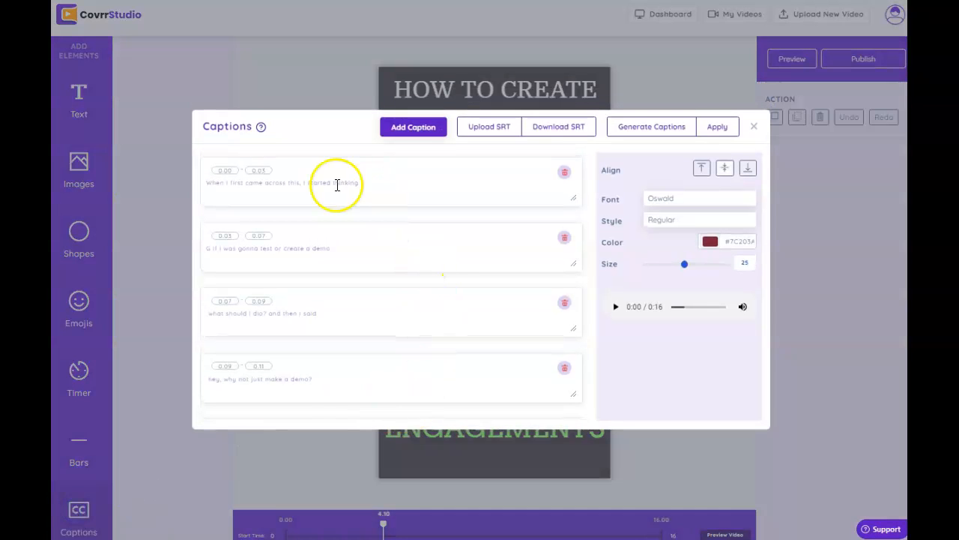
pyautogui.click(396, 168)
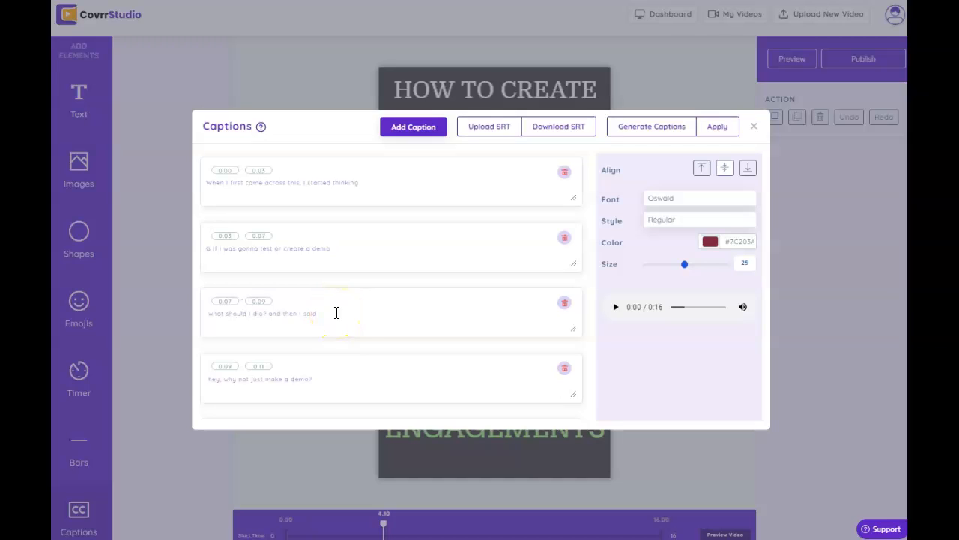
pyautogui.scroll(-2, 323, 195)
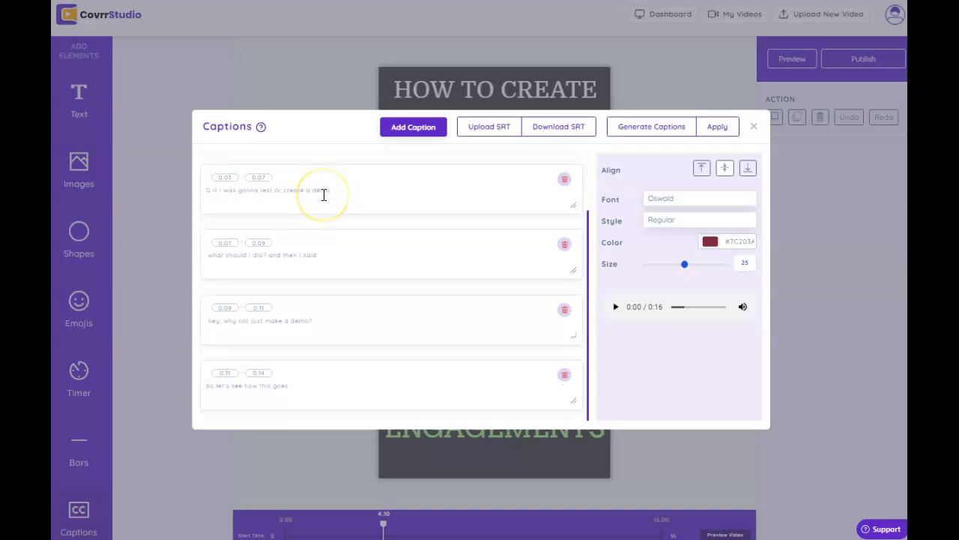
pyautogui.scroll(2, 321, 195)
# Align the captions to the top and place the text cursor in the second and first captions
pyautogui.click(699, 169)
pyautogui.click(701, 171)
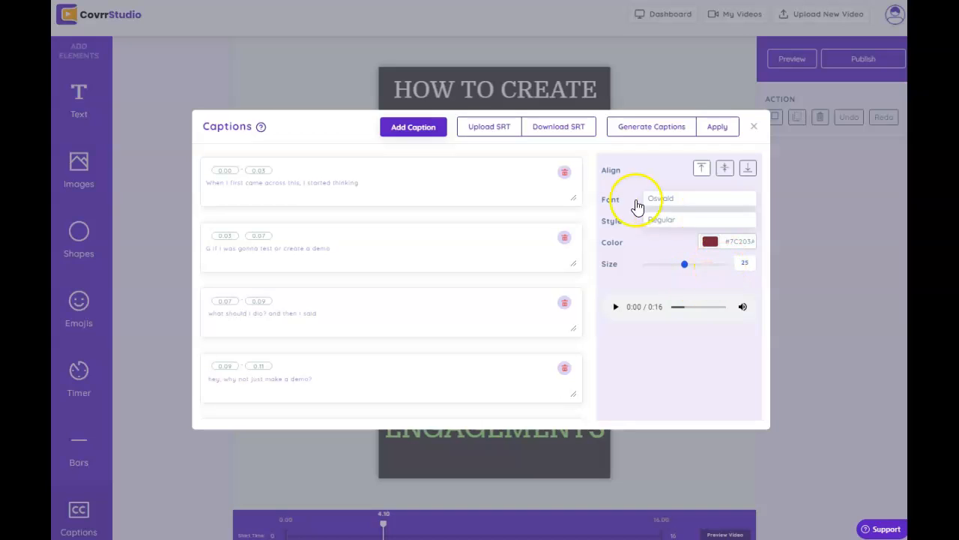
pyautogui.click(403, 248)
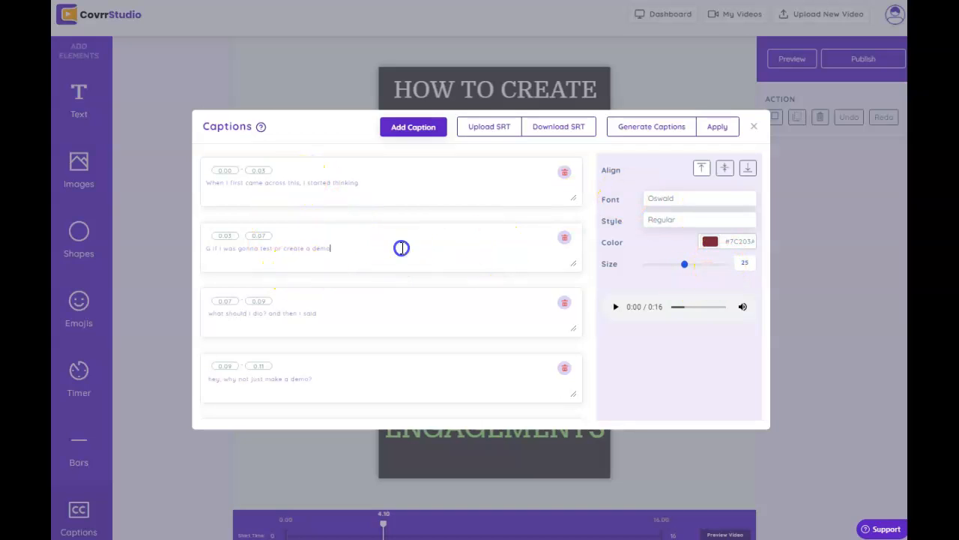
pyautogui.click(421, 183)
pyautogui.click(308, 184)
pyautogui.click(373, 186)
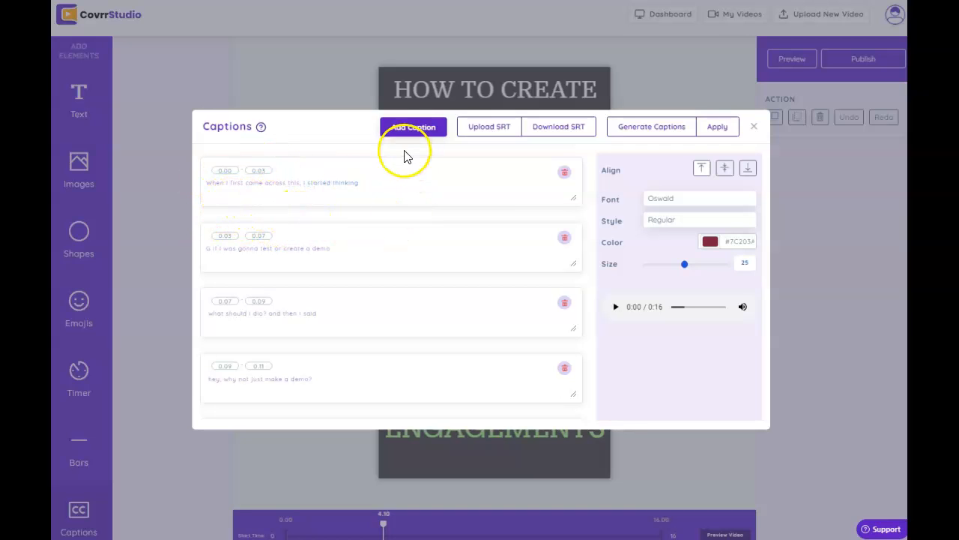
# Add an empty caption at the end of the list and review it against the existing entries
pyautogui.click(405, 128)
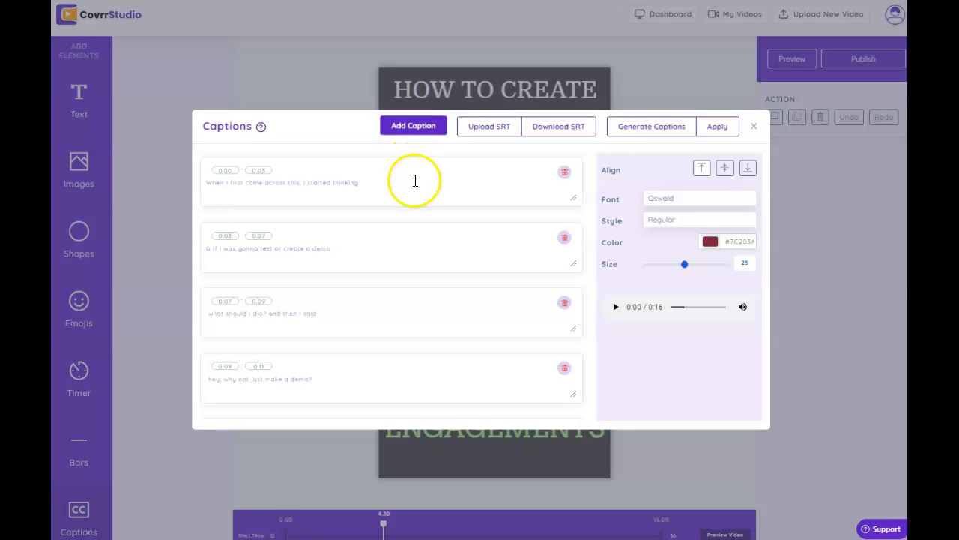
pyautogui.scroll(-3, 416, 267)
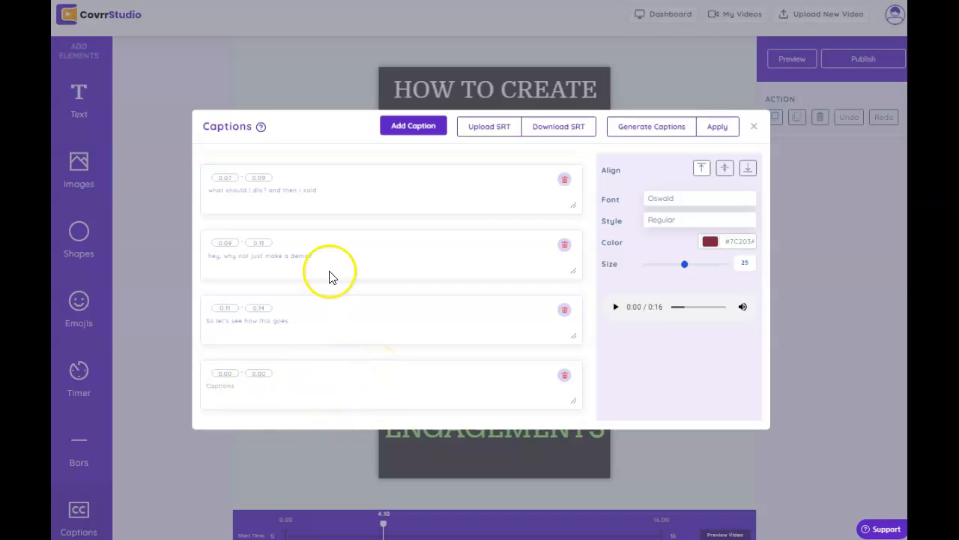
pyautogui.scroll(2, 334, 263)
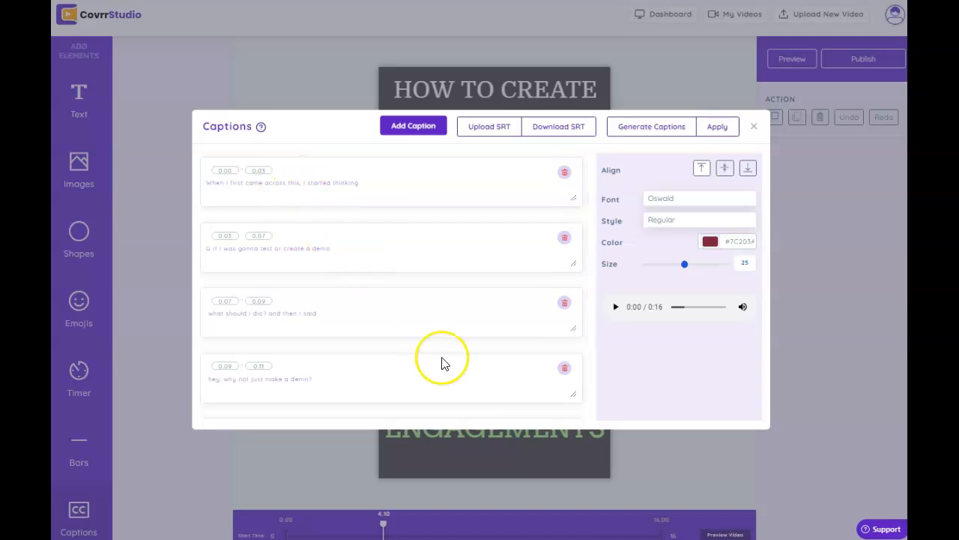
pyautogui.scroll(-2, 442, 364)
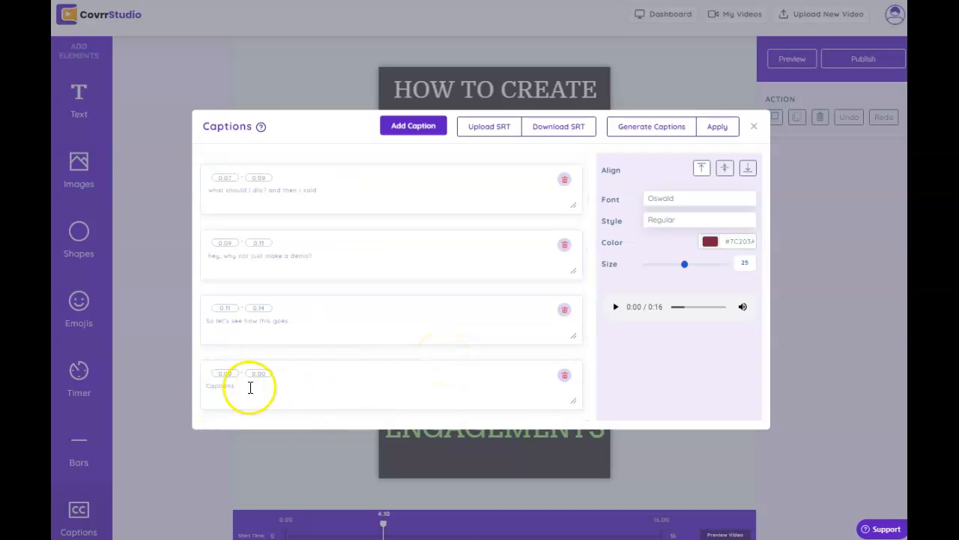
pyautogui.click(315, 385)
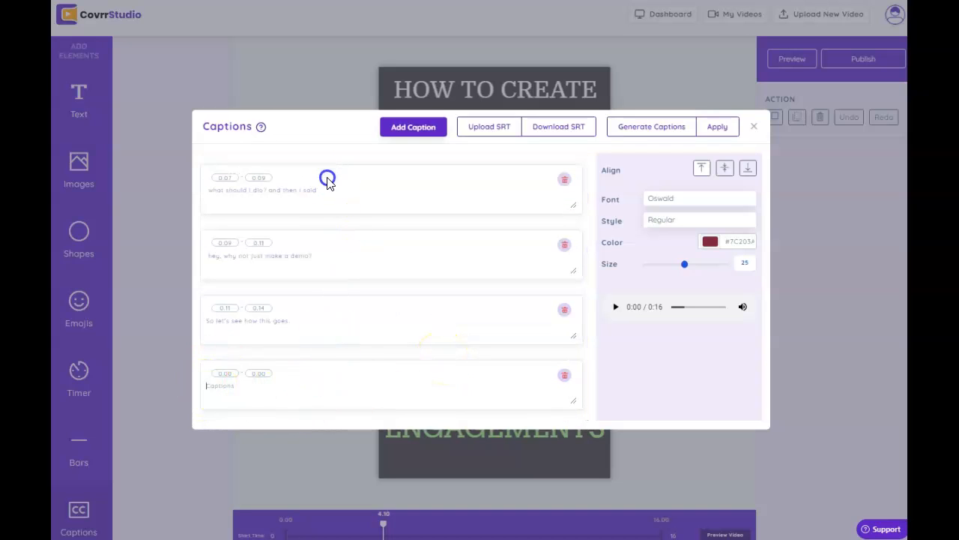
pyautogui.scroll(2, 345, 360)
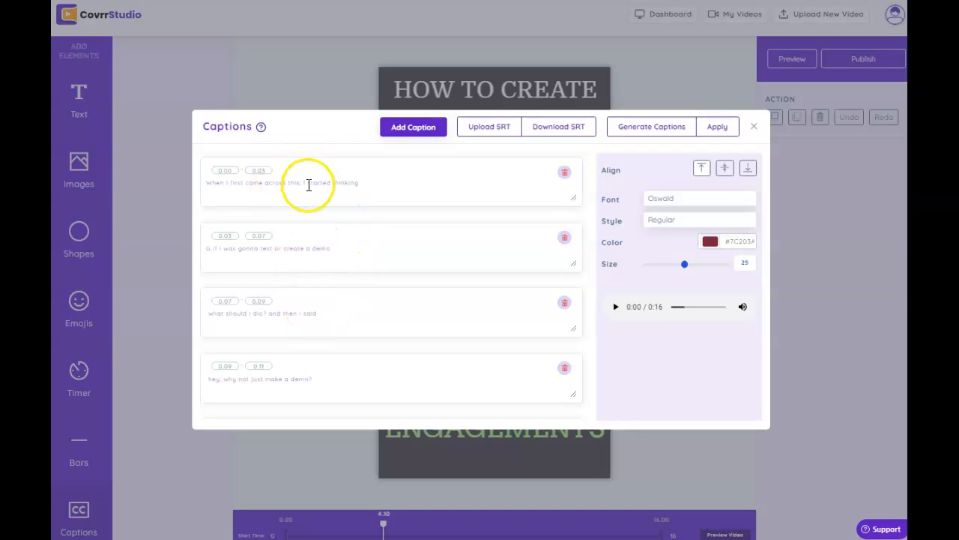
pyautogui.scroll(-2, 323, 362)
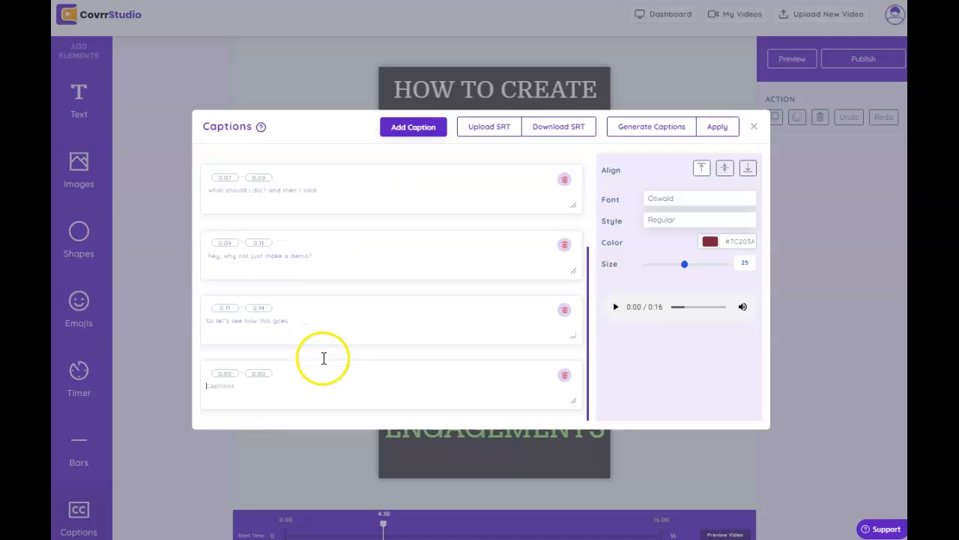
pyautogui.scroll(3, 542, 370)
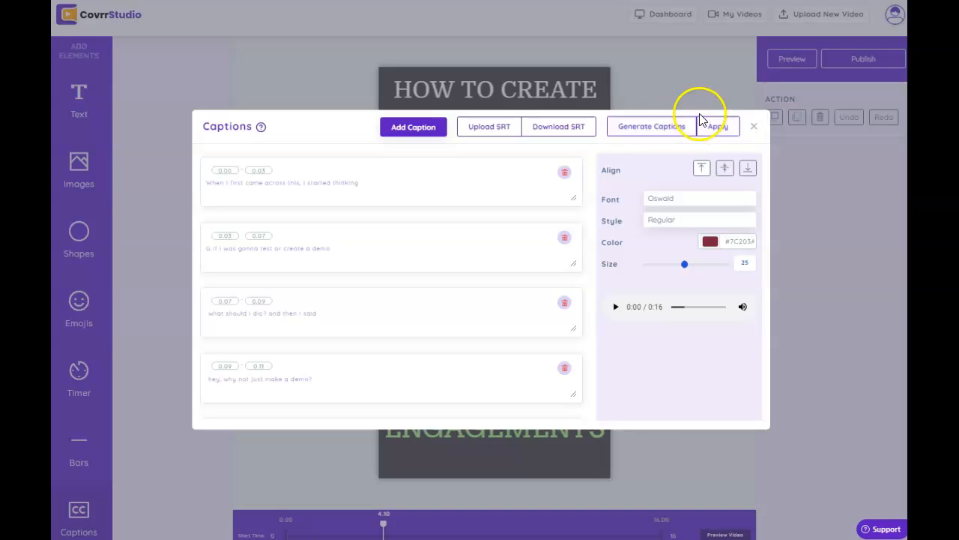
# Align the captions to the bottom and close the captions editor without applying
pyautogui.click(745, 169)
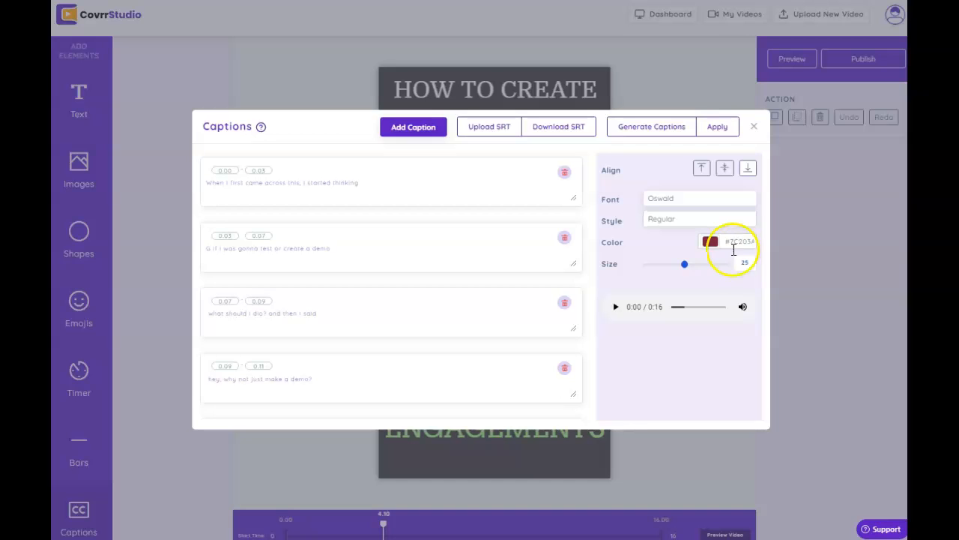
pyautogui.click(755, 128)
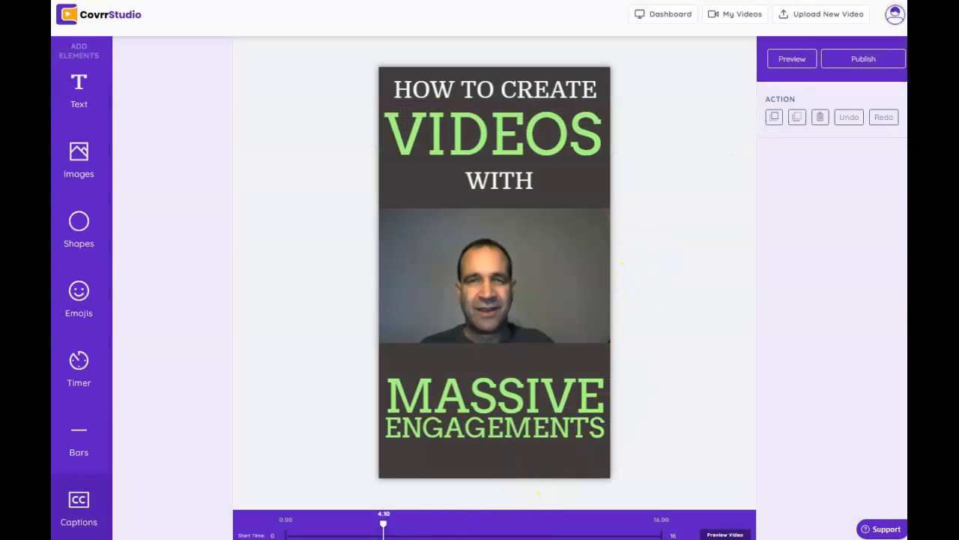
# Add the open-mouthed heart-eyes emoji from the static emojis to the canvas
pyautogui.click(440, 525)
pyautogui.click(435, 232)
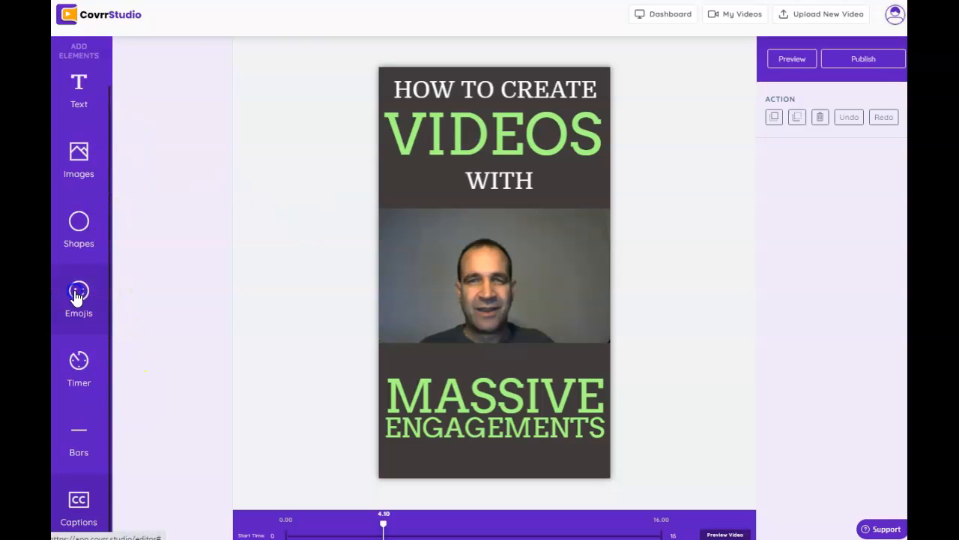
pyautogui.click(76, 297)
pyautogui.click(215, 262)
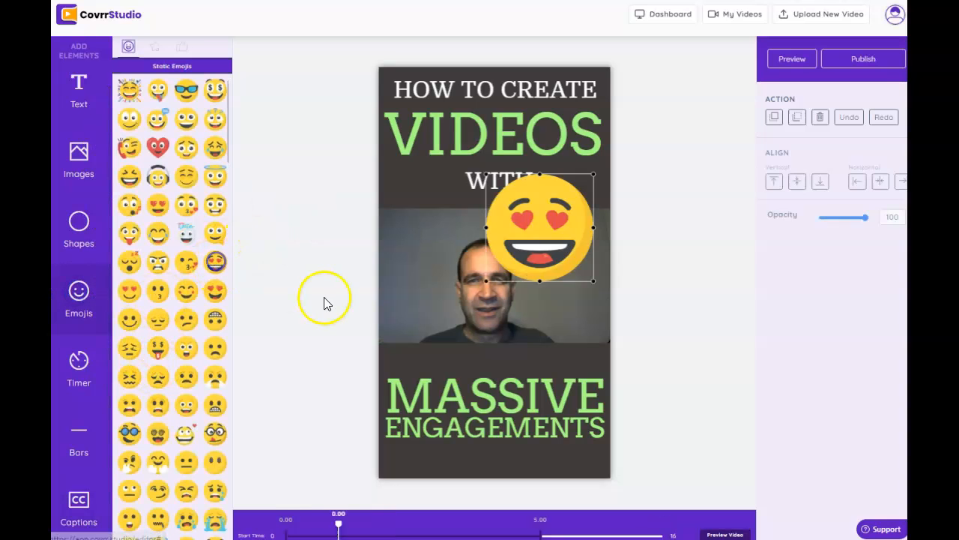
# Try the heart-eyes emoji at different positions on the canvas and delete it
pyautogui.moveTo(540, 213); pyautogui.dragTo(453, 248)
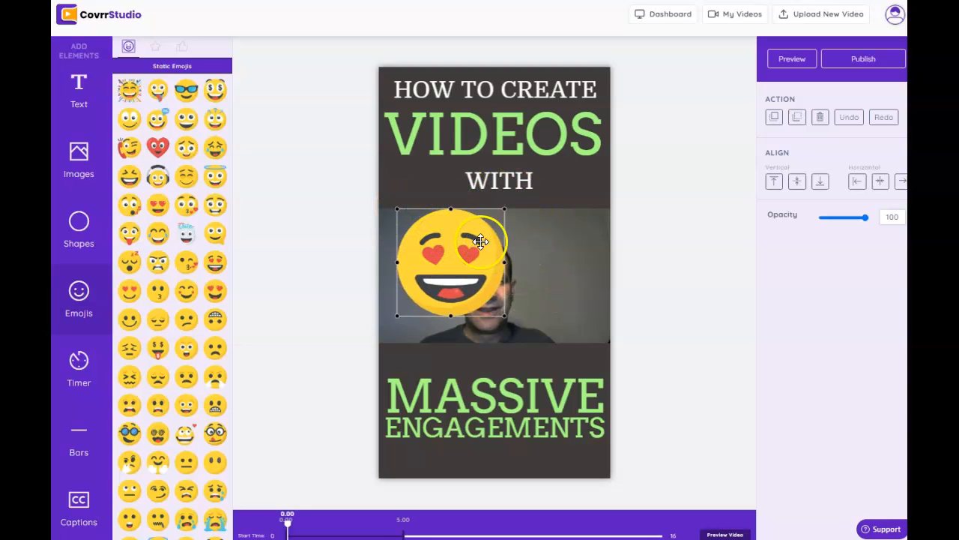
pyautogui.moveTo(480, 241); pyautogui.dragTo(529, 209)
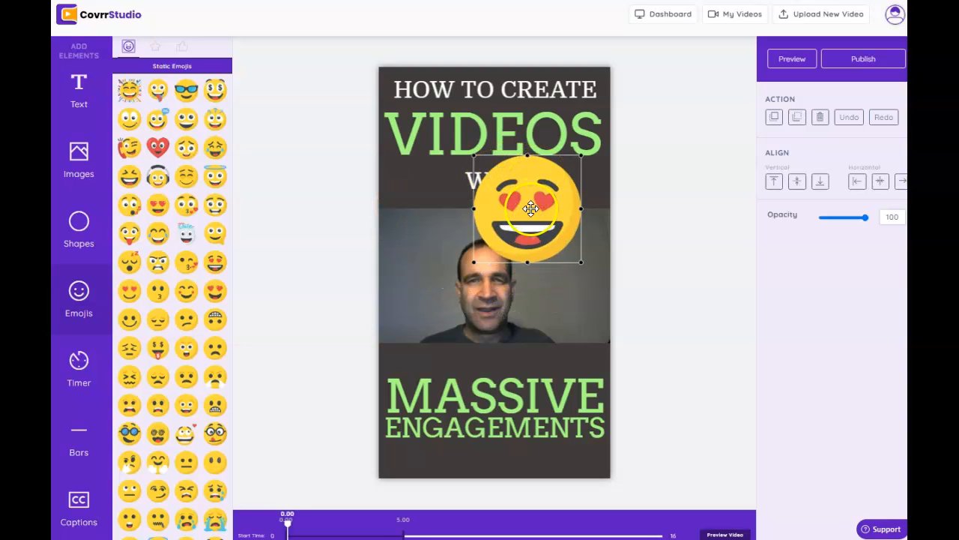
pyautogui.click(819, 118)
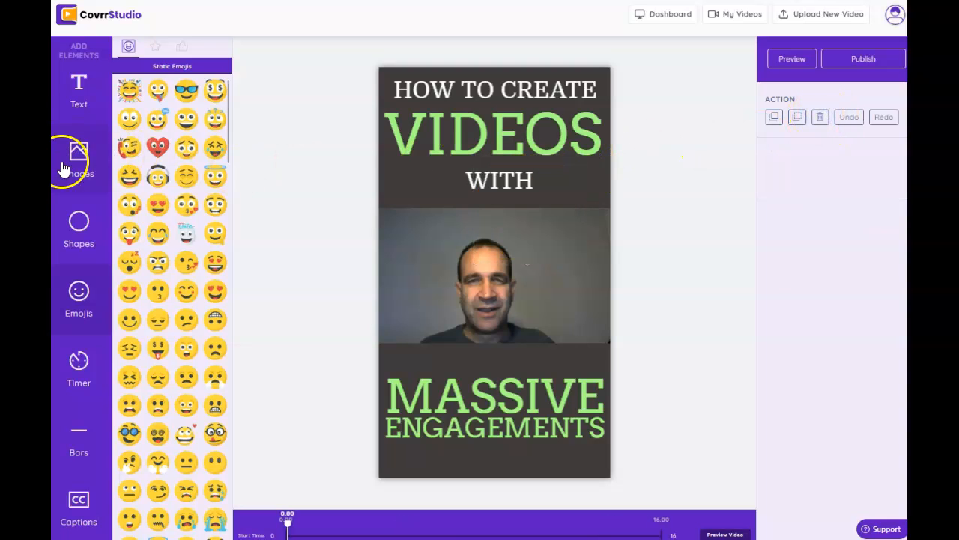
# Add an arrow shape, enlarge it into a wide, flat arrow and place it over the video's upper-right corner
pyautogui.click(84, 219)
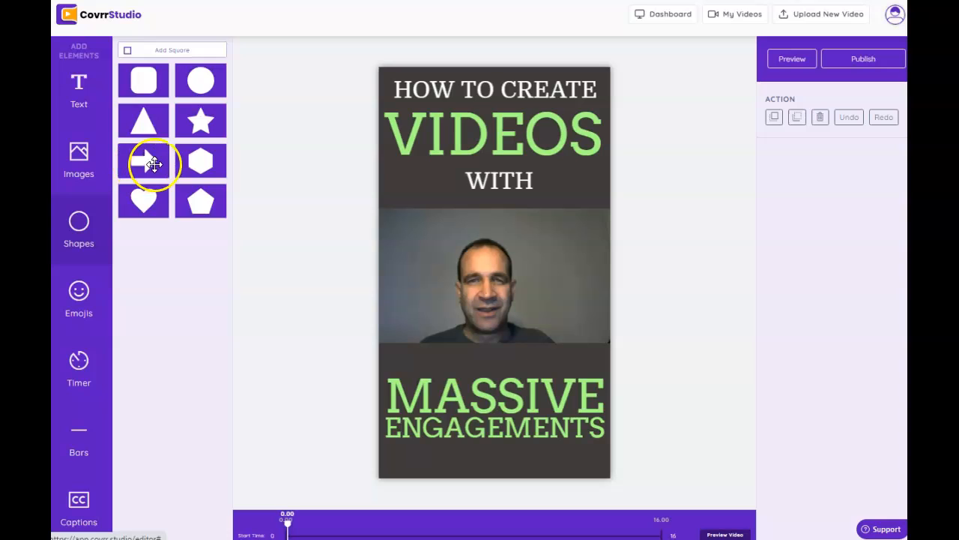
pyautogui.click(154, 163)
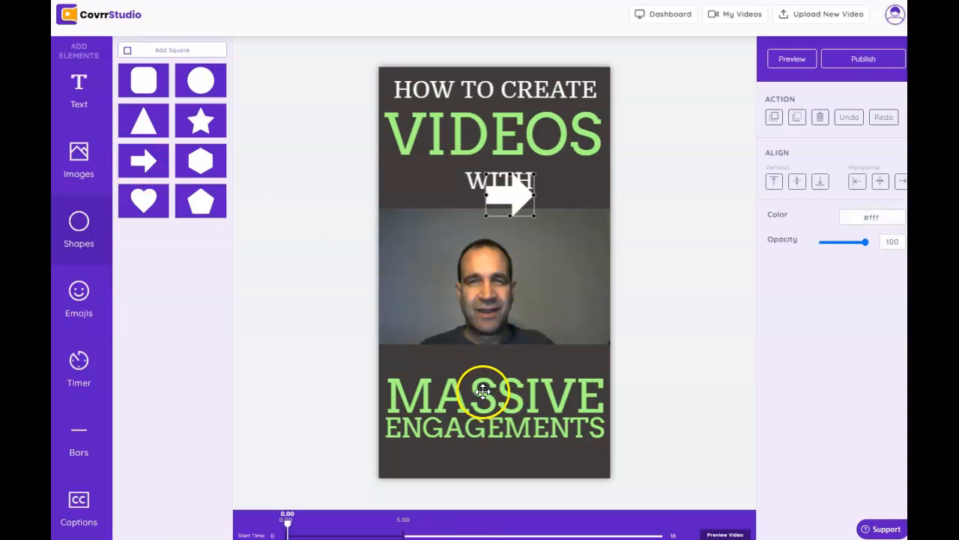
pyautogui.moveTo(508, 197); pyautogui.dragTo(488, 327)
pyautogui.click(418, 275)
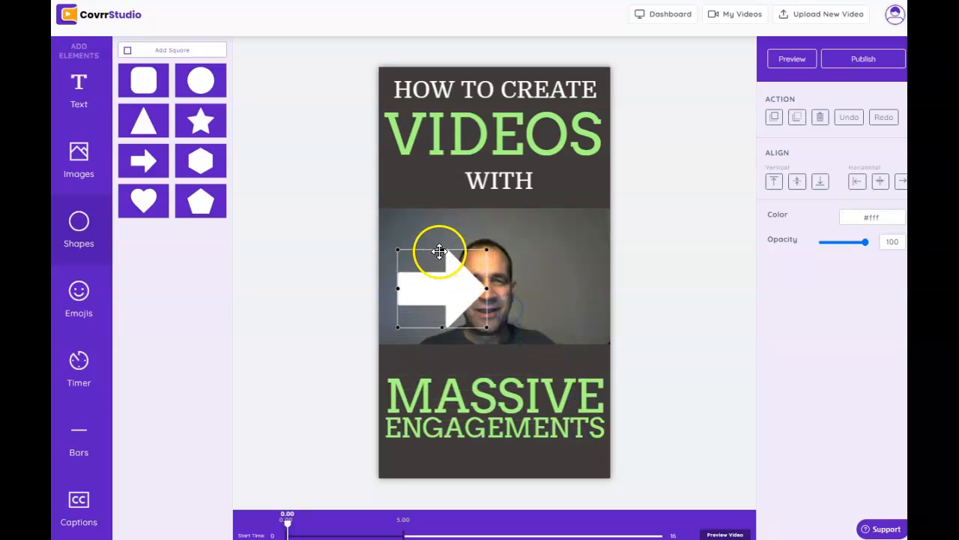
pyautogui.moveTo(442, 249); pyautogui.dragTo(533, 236)
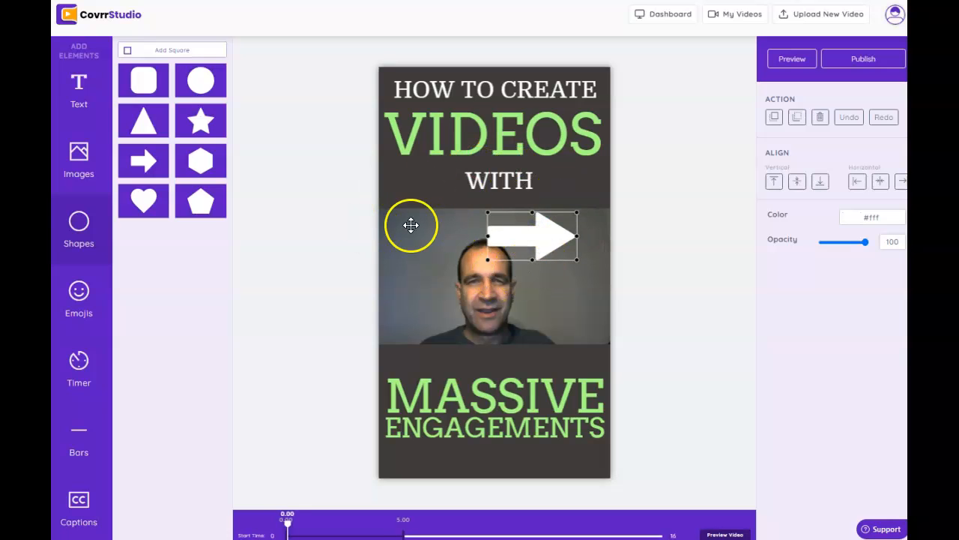
pyautogui.moveTo(552, 249)
pyautogui.mouseDown()
pyautogui.moveTo(559, 262)
pyautogui.moveTo(571, 244)
pyautogui.mouseUp()
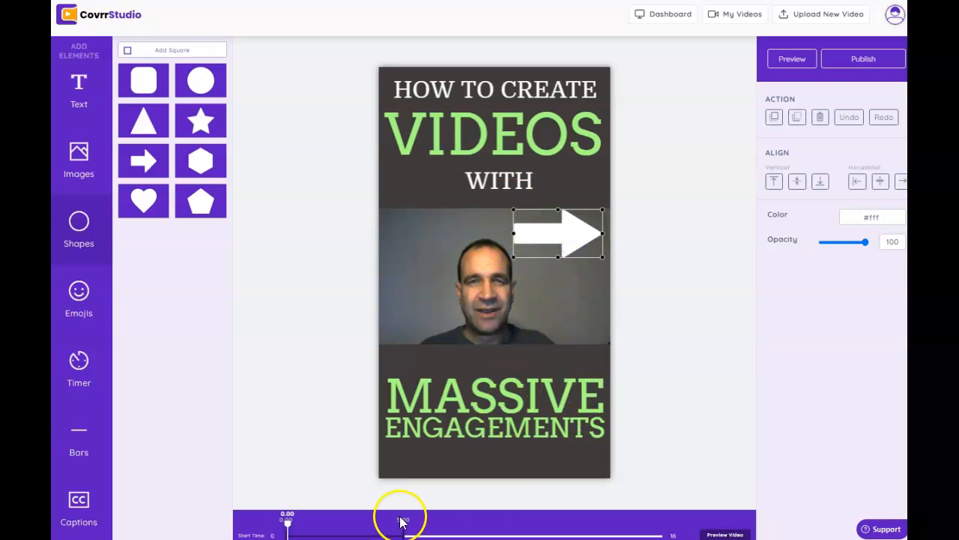
# Shift the arrow's display time to 2.26–7.26 and move the playhead to 1.06
pyautogui.moveTo(333, 534); pyautogui.dragTo(432, 535)
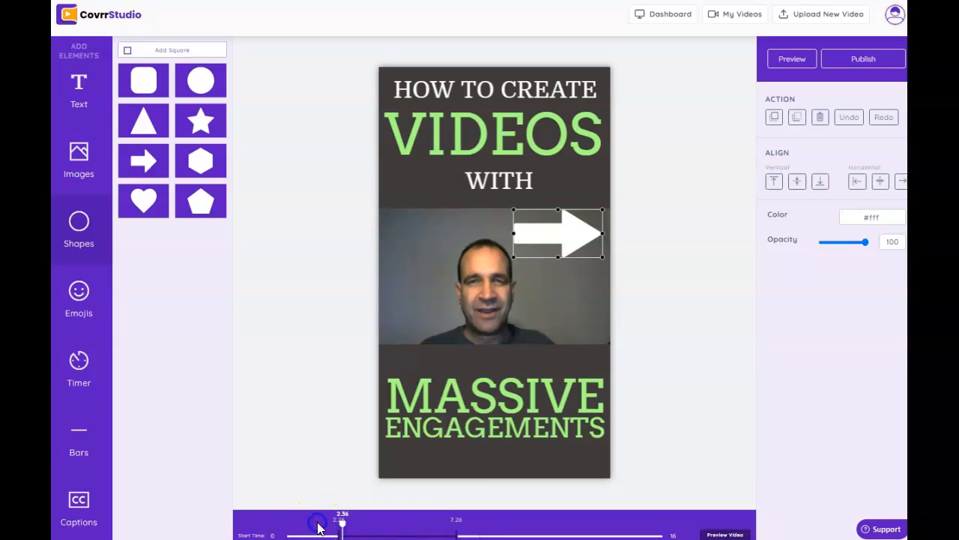
pyautogui.moveTo(341, 529); pyautogui.dragTo(312, 529)
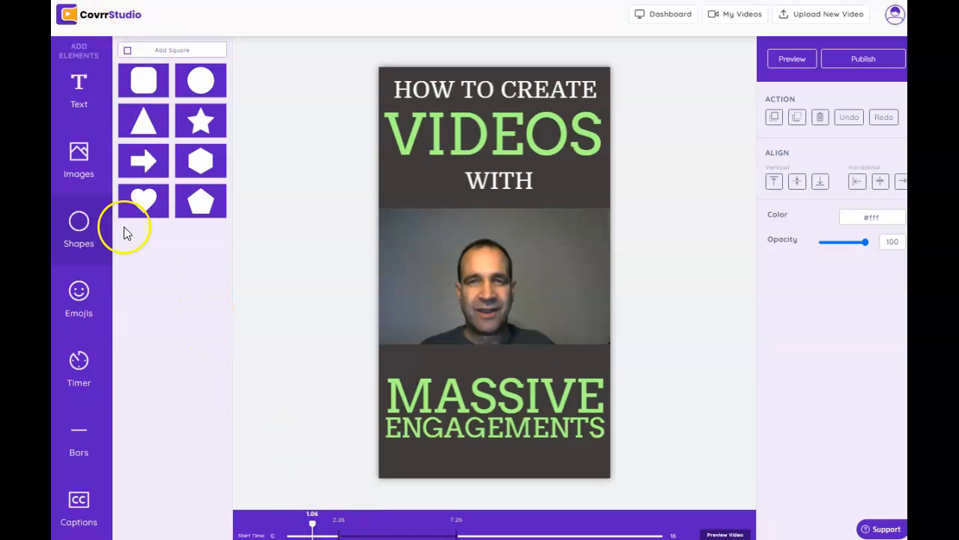
# Look over the timer styles and place the progress bar with a blue fill on dark navy directly beneath the video
pyautogui.click(65, 365)
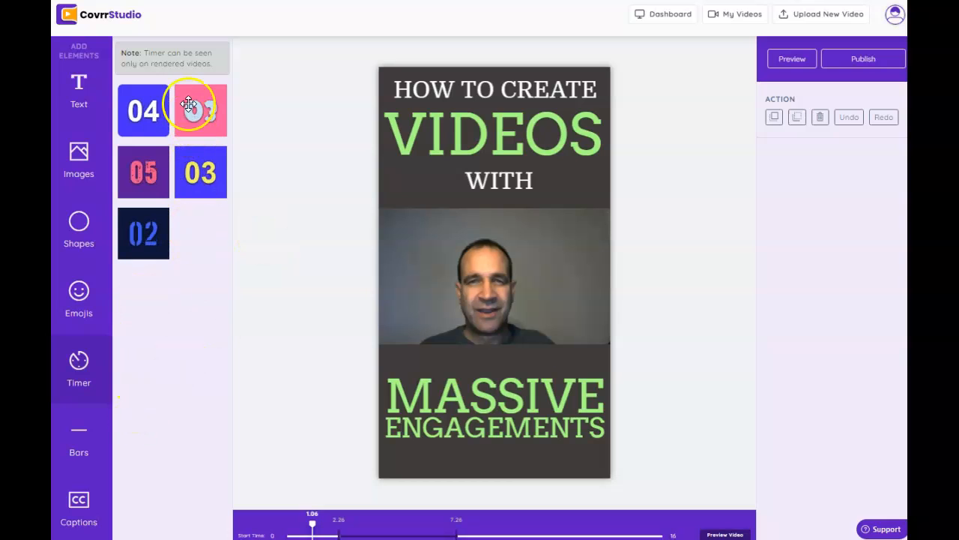
pyautogui.click(79, 441)
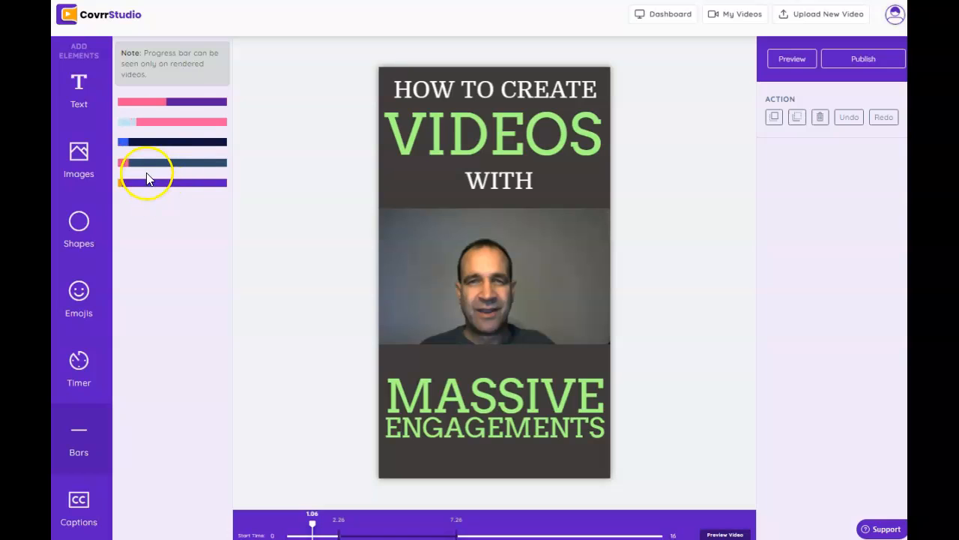
pyautogui.moveTo(154, 142); pyautogui.dragTo(435, 347)
pyautogui.click(480, 349)
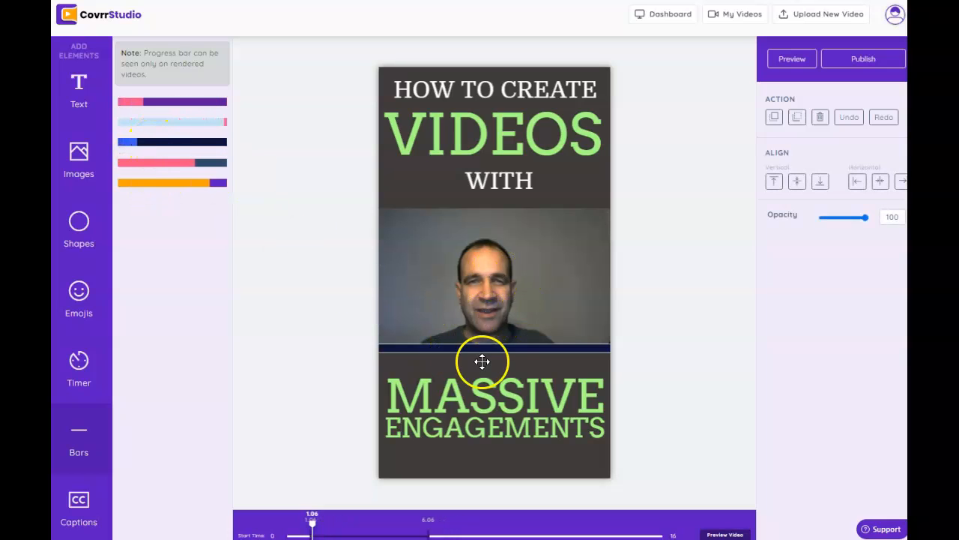
# Extend the progress bar's display time to span the whole video, from 0 to 16.00
pyautogui.click(365, 534)
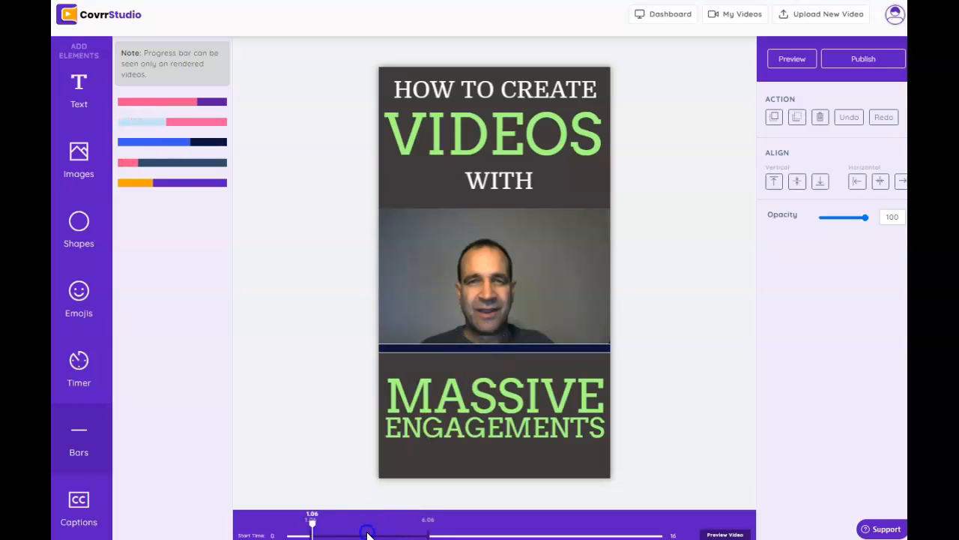
pyautogui.moveTo(379, 536)
pyautogui.mouseDown()
pyautogui.moveTo(411, 535)
pyautogui.moveTo(362, 534)
pyautogui.mouseUp()
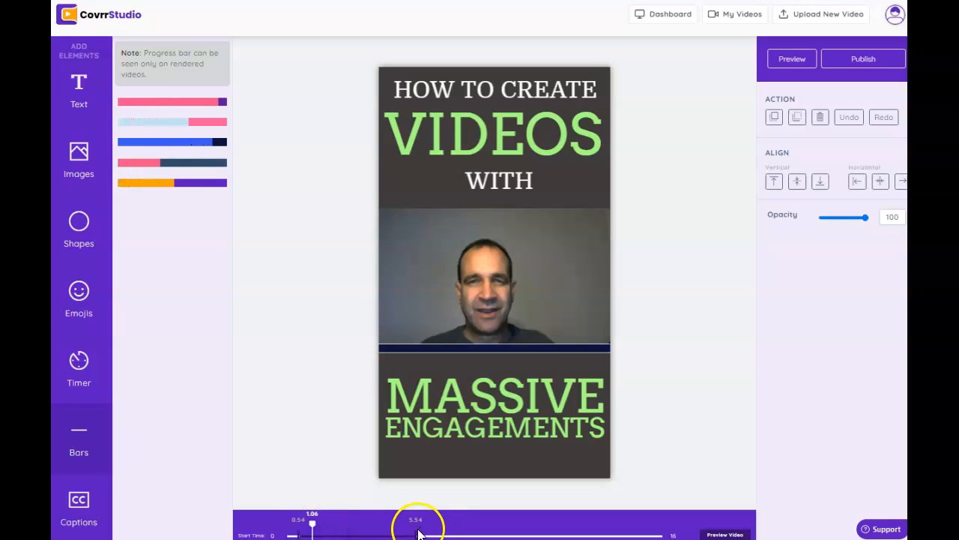
pyautogui.moveTo(417, 523); pyautogui.dragTo(724, 512)
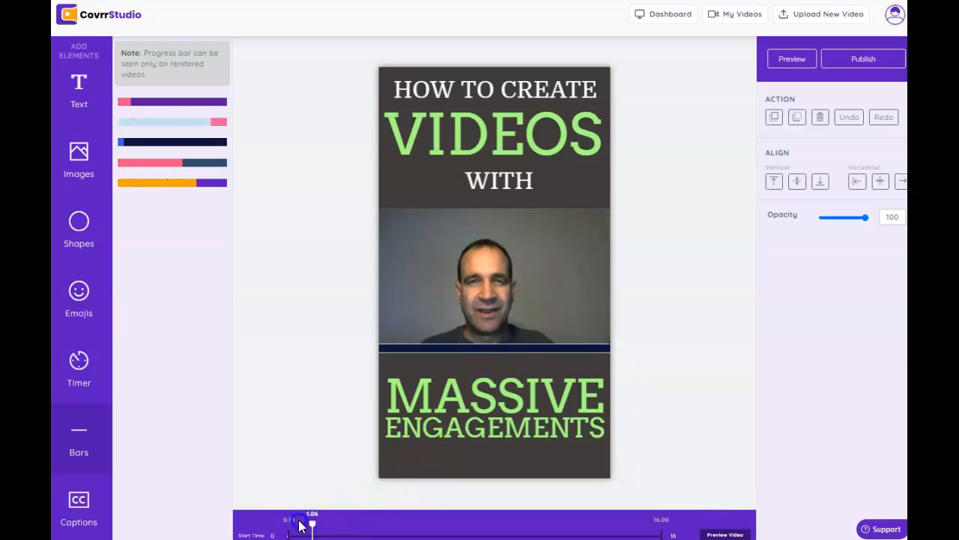
pyautogui.click(531, 519)
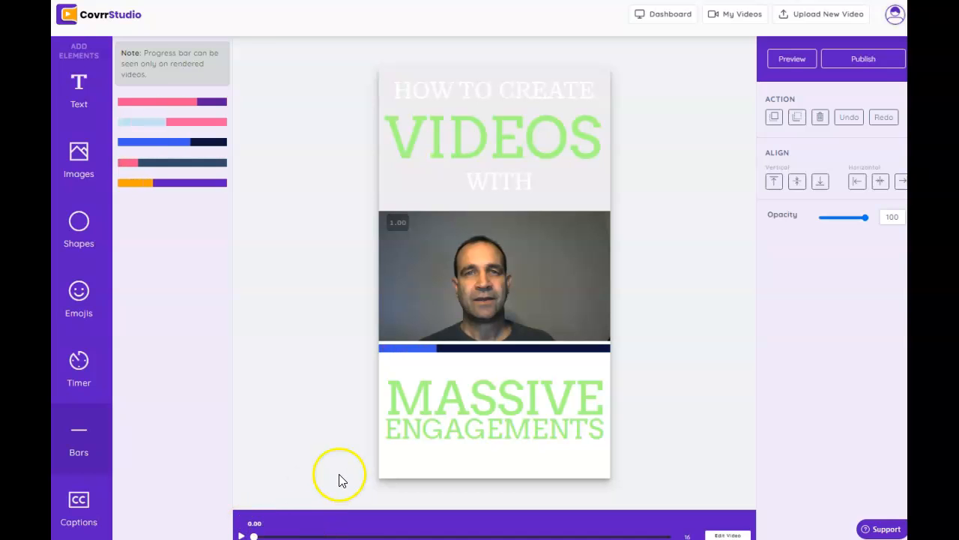
# Preview the video with the progress bar from the start and return to editing
pyautogui.click(254, 536)
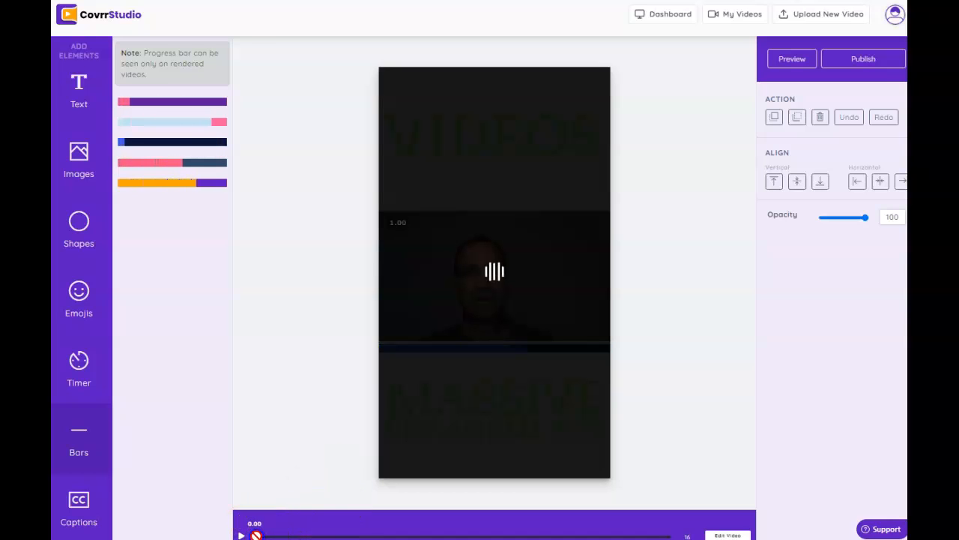
pyautogui.click(726, 533)
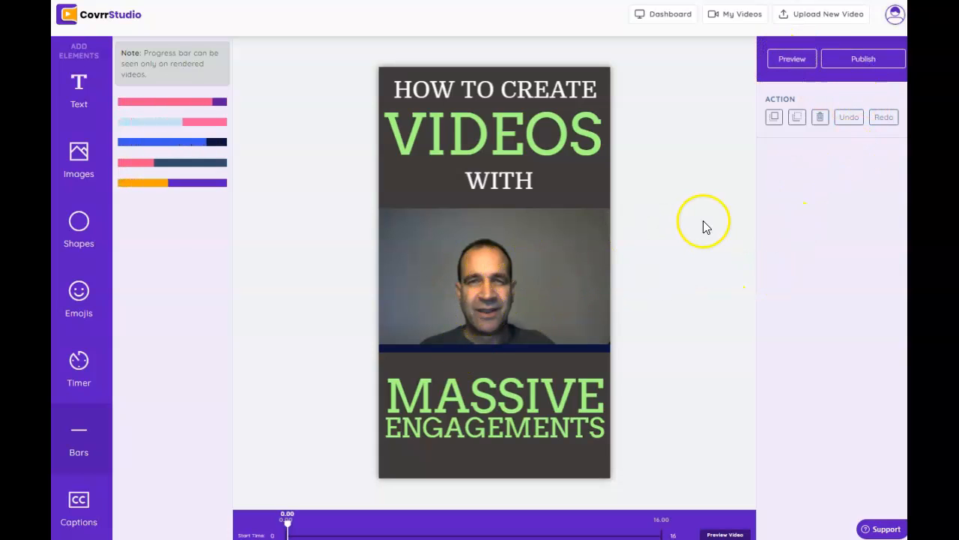
# Align the captions to the bottom, request automatic caption generation and apply the captions to the video
pyautogui.click(78, 501)
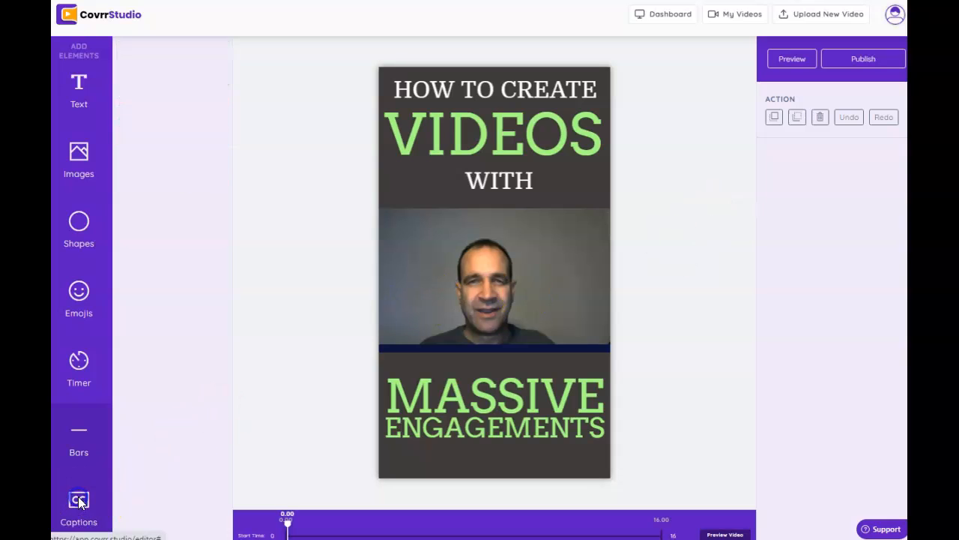
pyautogui.click(746, 171)
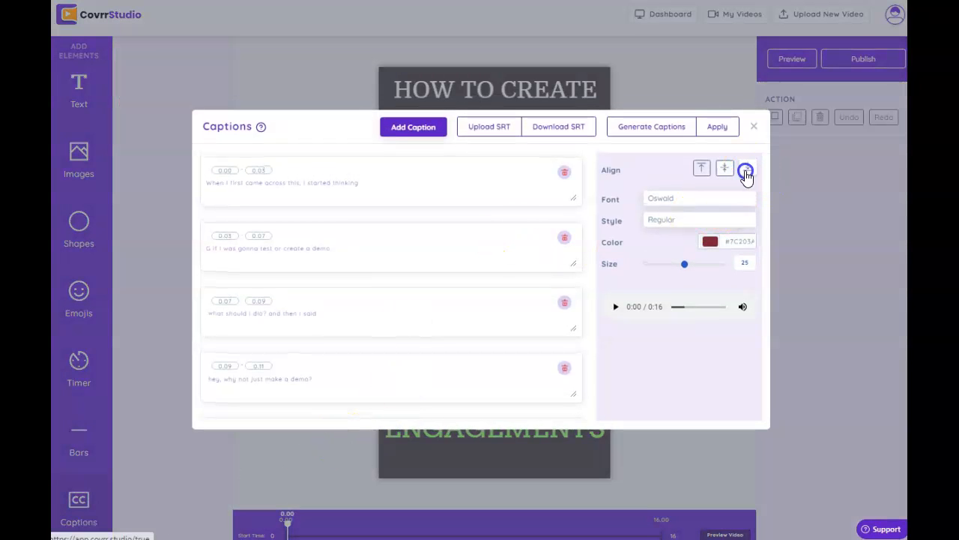
pyautogui.click(640, 132)
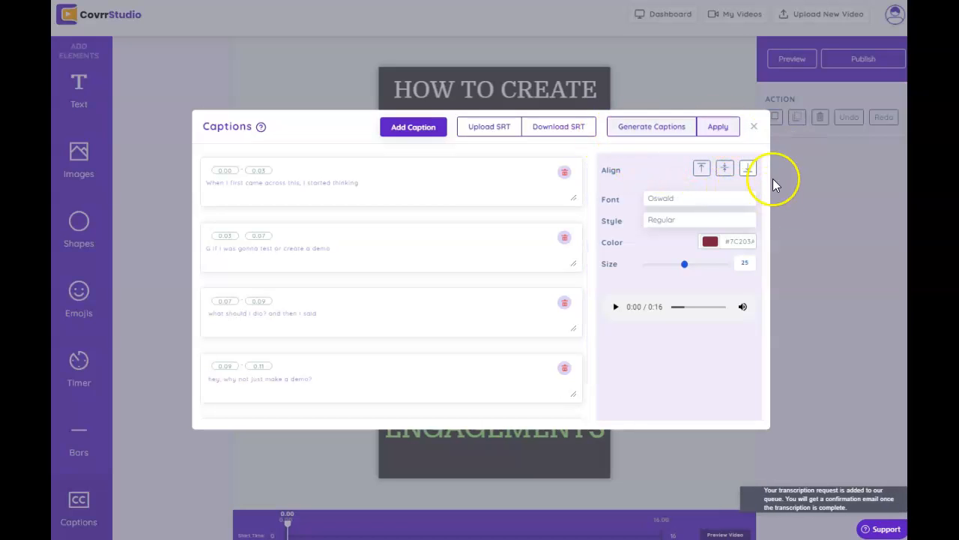
pyautogui.click(716, 128)
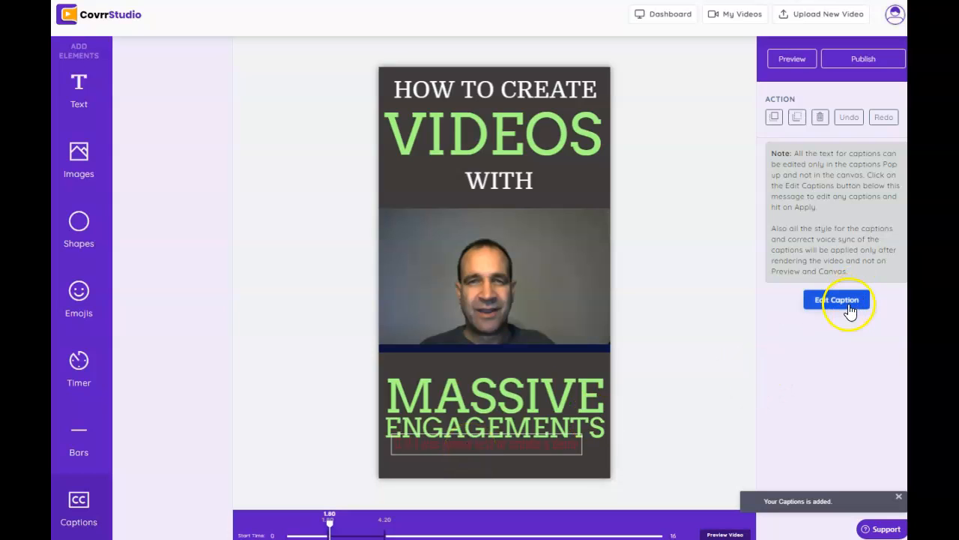
# Preview the video with the applied captions and return to editing
pyautogui.click(724, 534)
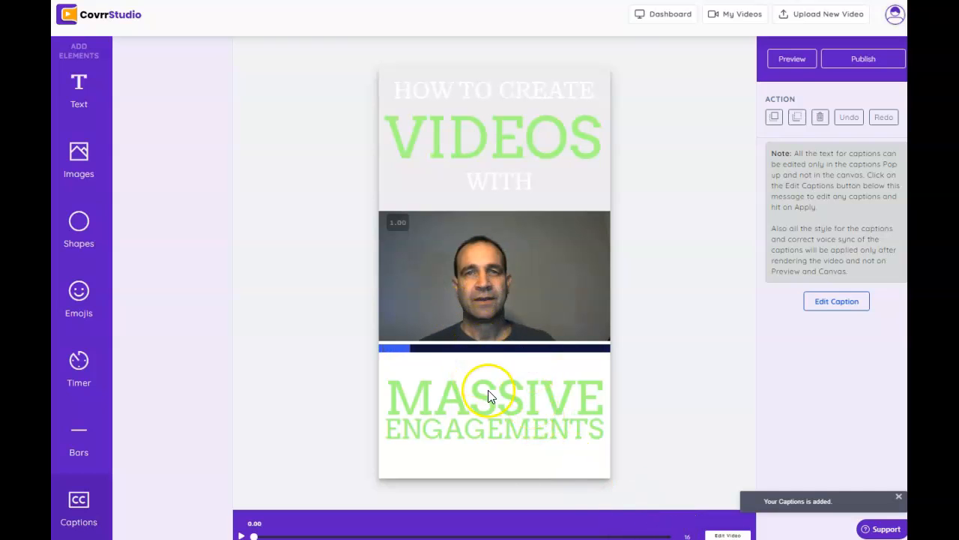
pyautogui.click(733, 535)
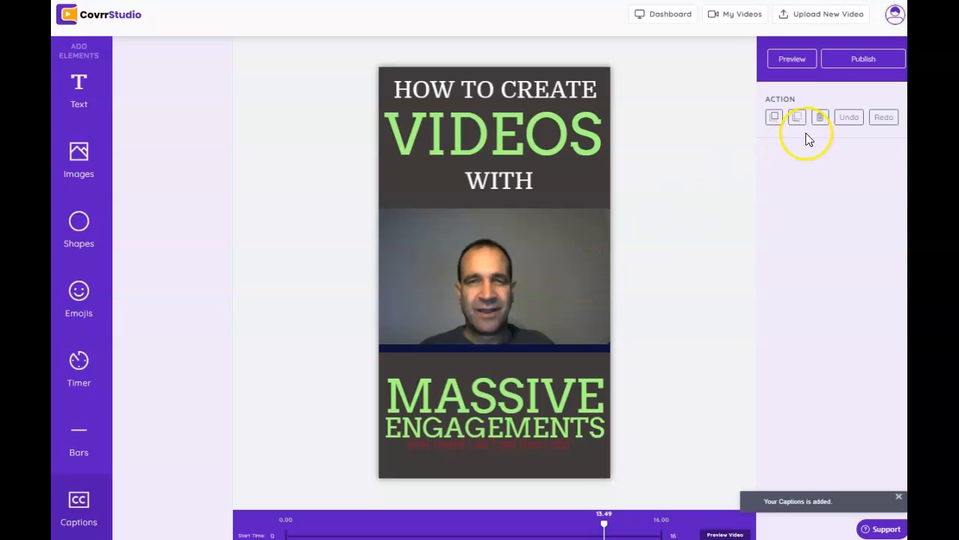
# Review the entries of the canvas captions in the captions editor, close it without applying and move the playhead to 11.87
pyautogui.click(492, 449)
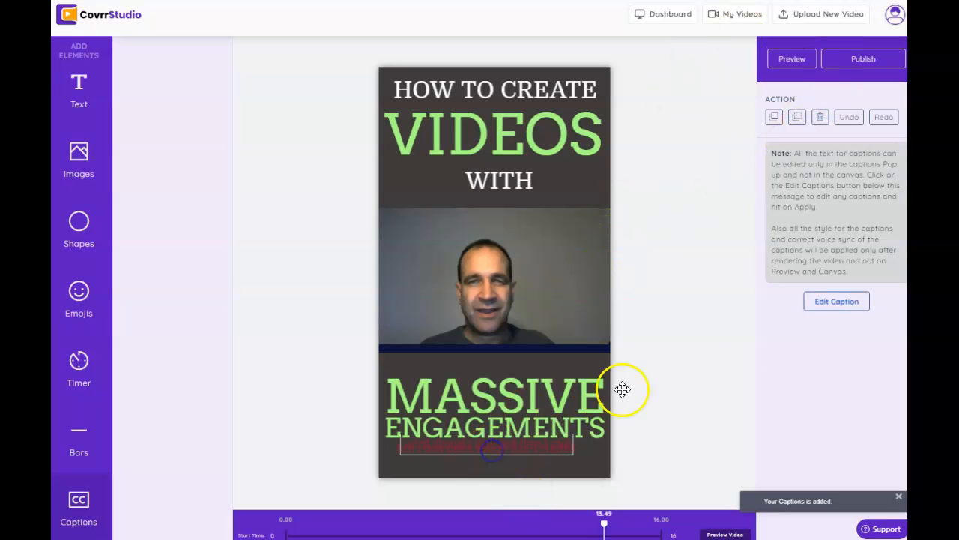
pyautogui.click(828, 297)
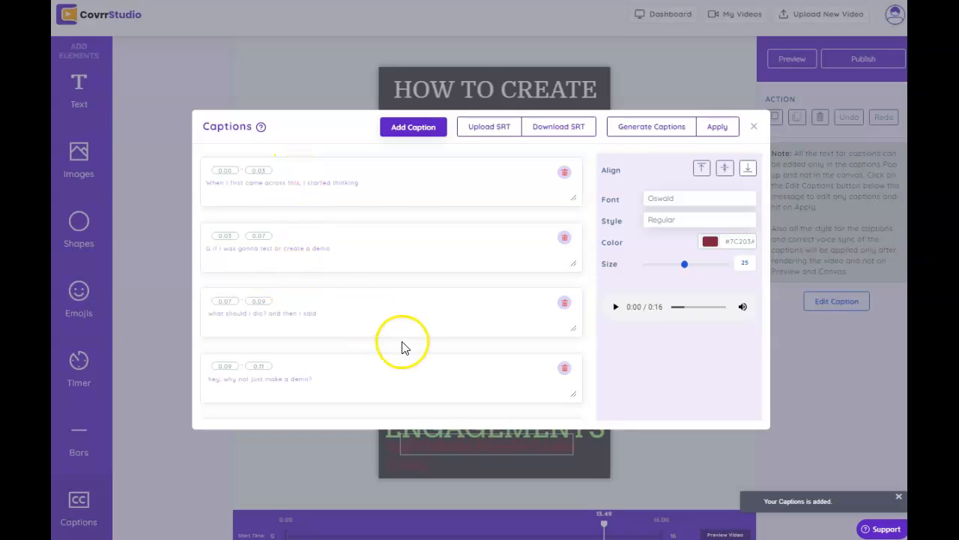
pyautogui.scroll(-1, 381, 317)
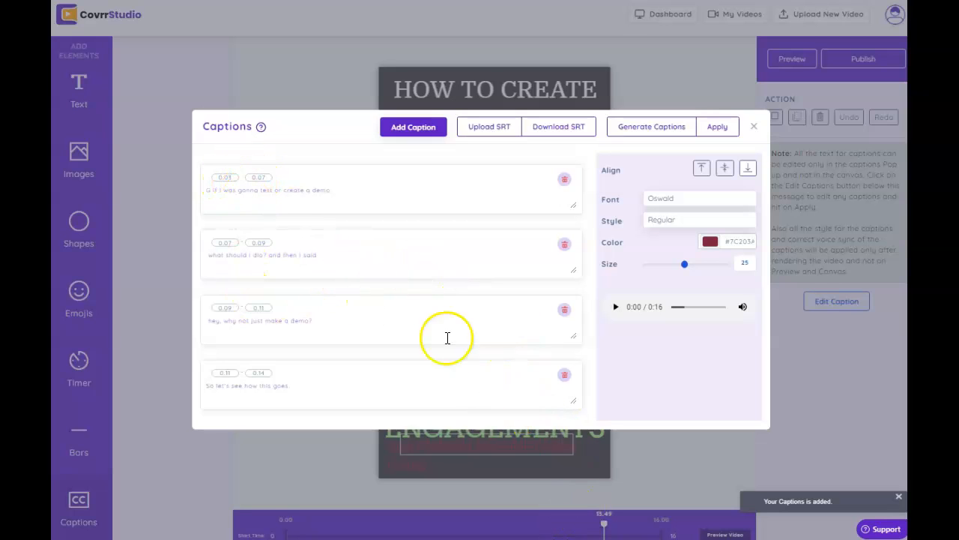
pyautogui.click(377, 324)
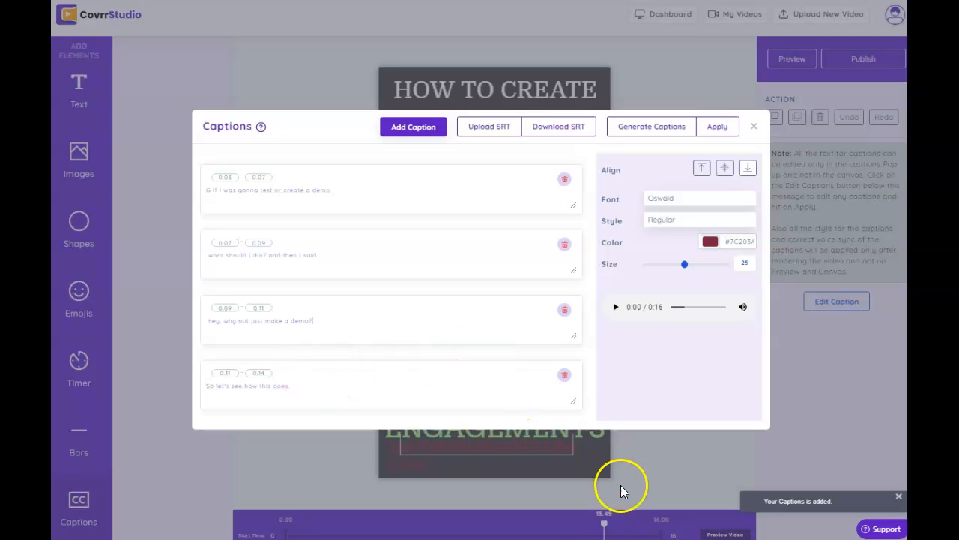
pyautogui.click(606, 529)
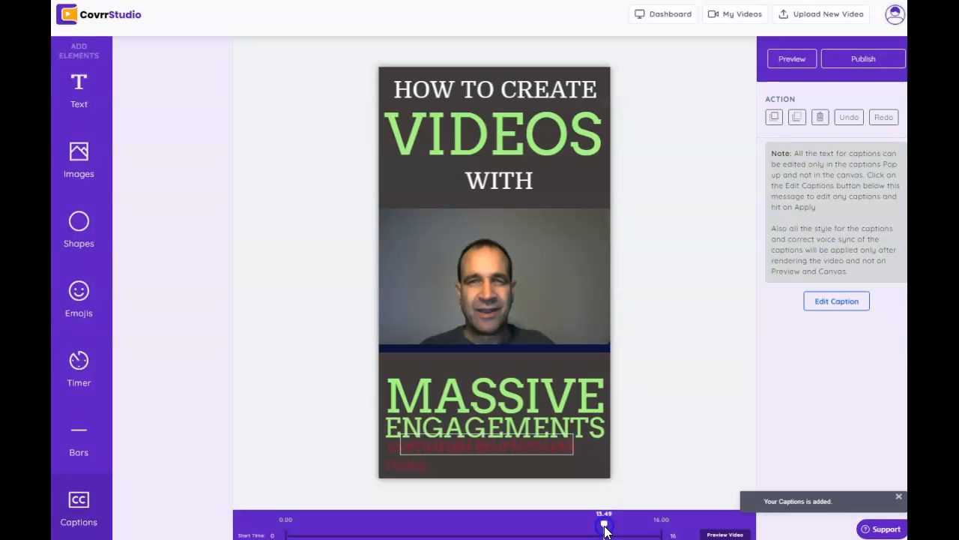
pyautogui.click(606, 523)
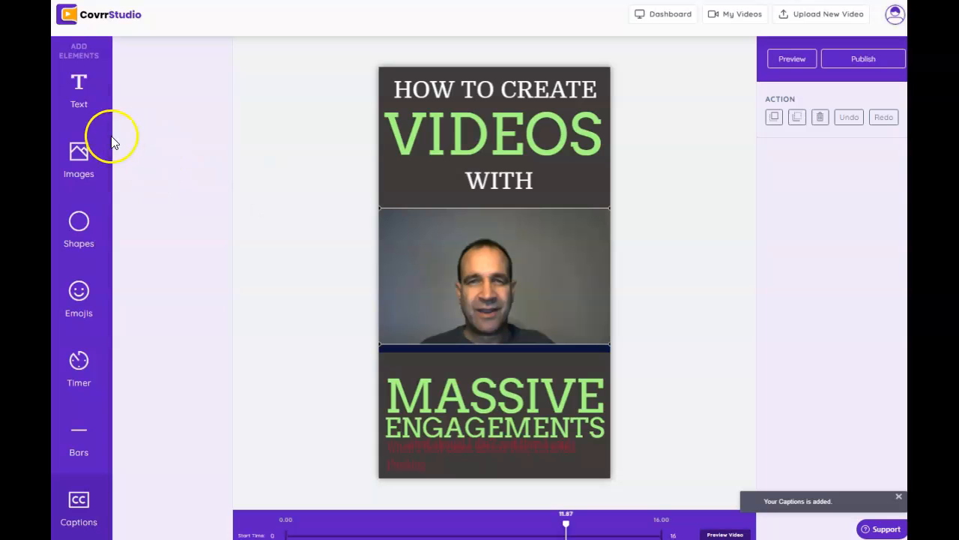
# Browse the image library and try to place the river valley landscape image on the canvas over the video
pyautogui.click(80, 152)
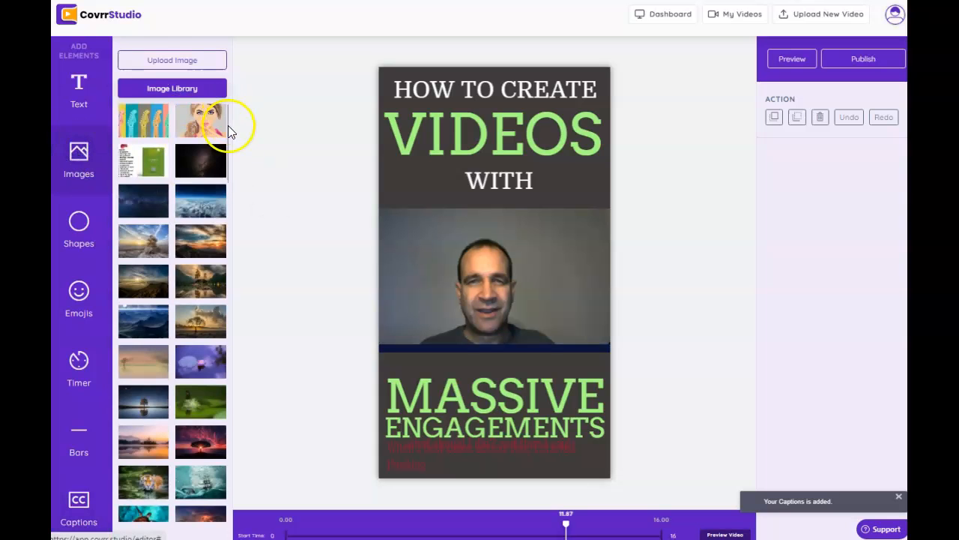
pyautogui.scroll(-10, 173, 231)
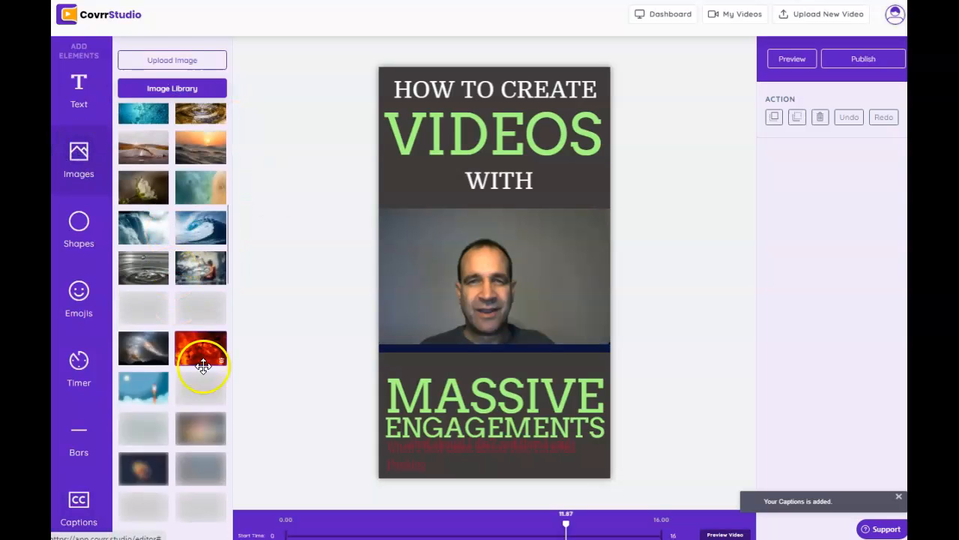
pyautogui.scroll(-5, 202, 289)
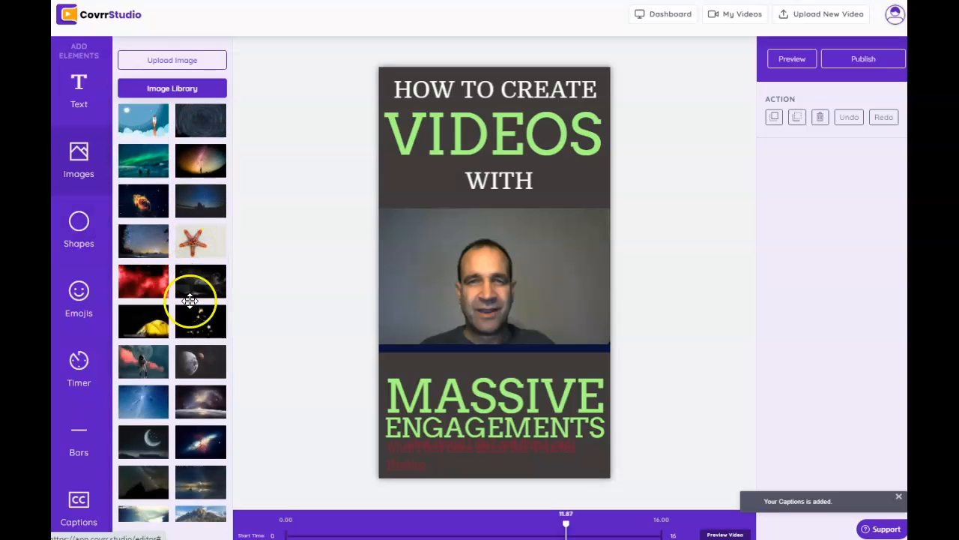
pyautogui.scroll(-5, 193, 431)
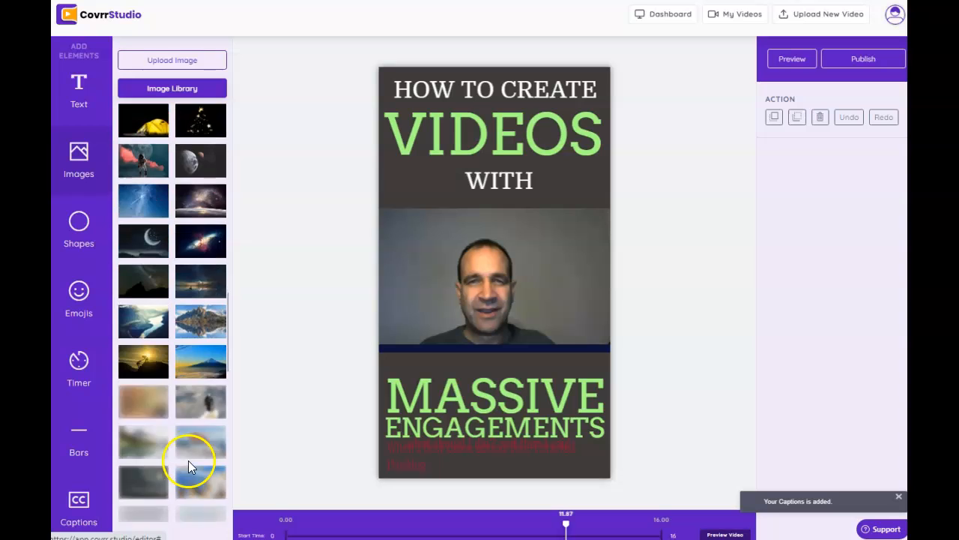
pyautogui.moveTo(144, 324); pyautogui.dragTo(455, 221)
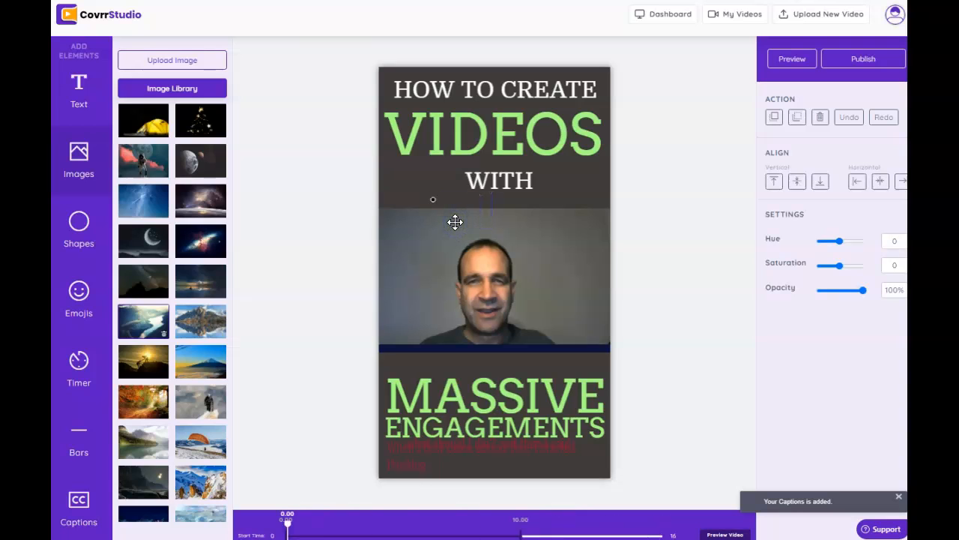
pyautogui.click(435, 200)
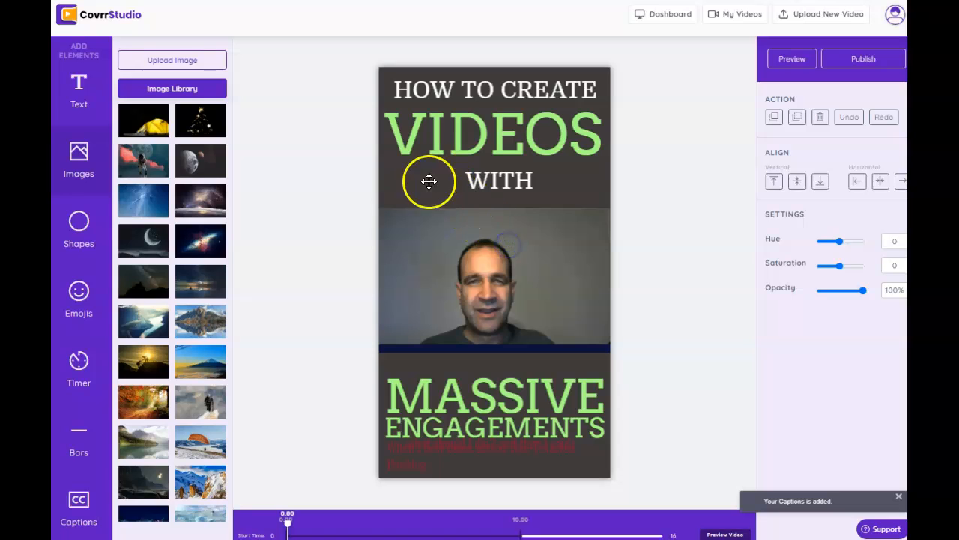
# Shift the video and the dark upper background rectangle toward the canvas's right edge to expose the area behind them
pyautogui.click(429, 272)
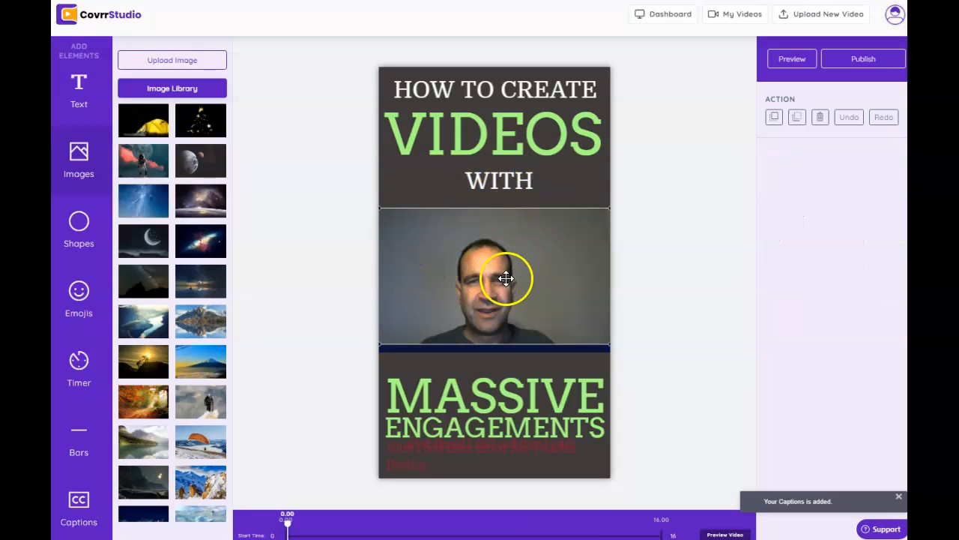
pyautogui.moveTo(427, 241); pyautogui.dragTo(565, 240)
pyautogui.moveTo(435, 179); pyautogui.dragTo(525, 180)
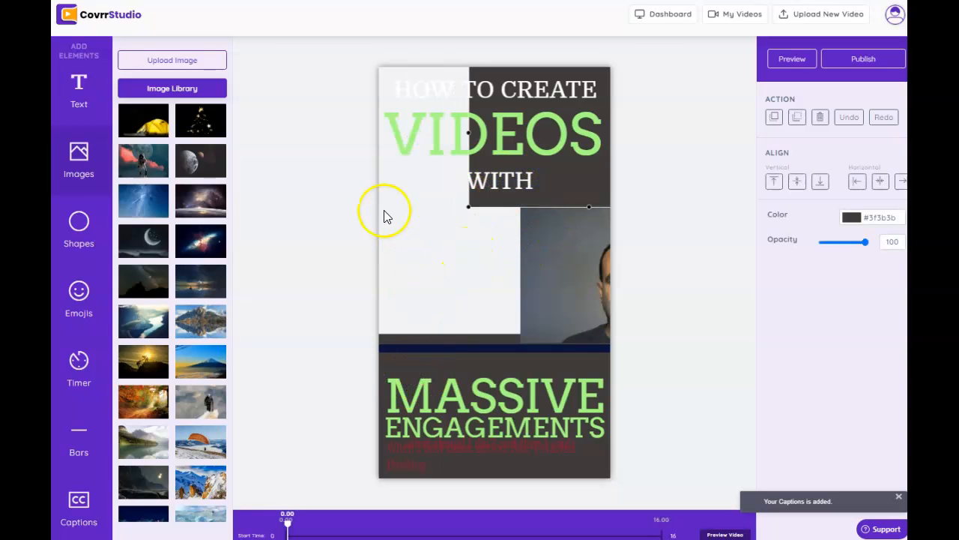
pyautogui.click(427, 255)
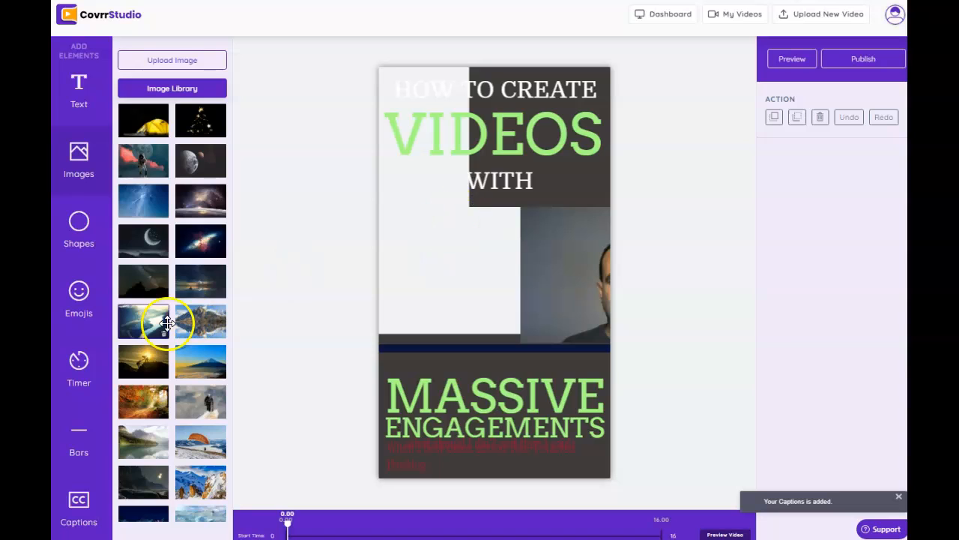
# Place the lake sunset image in the exposed canvas area and try to bring it forward in the layer order
pyautogui.moveTo(199, 282); pyautogui.dragTo(467, 262)
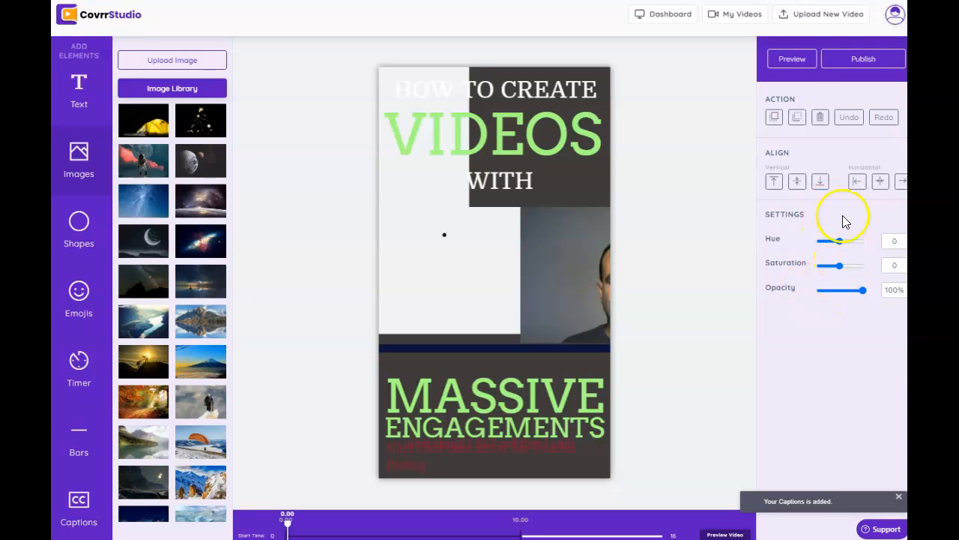
pyautogui.click(778, 117)
pyautogui.click(779, 117)
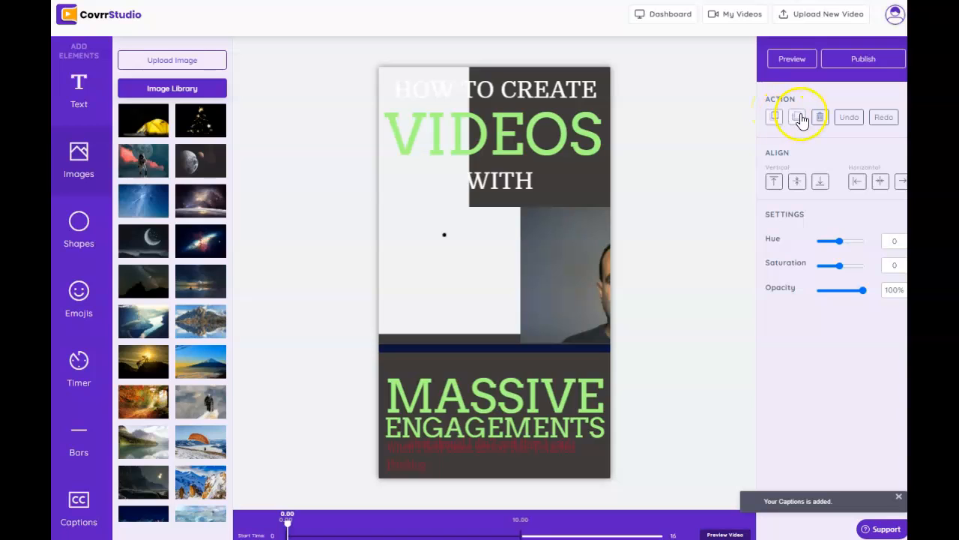
pyautogui.click(779, 117)
pyautogui.click(779, 118)
pyautogui.click(778, 119)
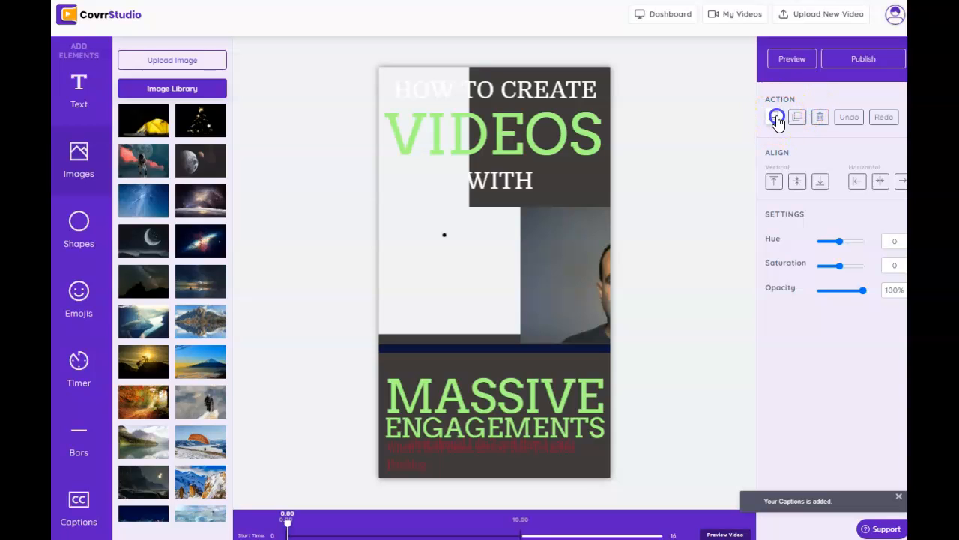
pyautogui.click(778, 119)
pyautogui.click(776, 118)
pyautogui.click(775, 121)
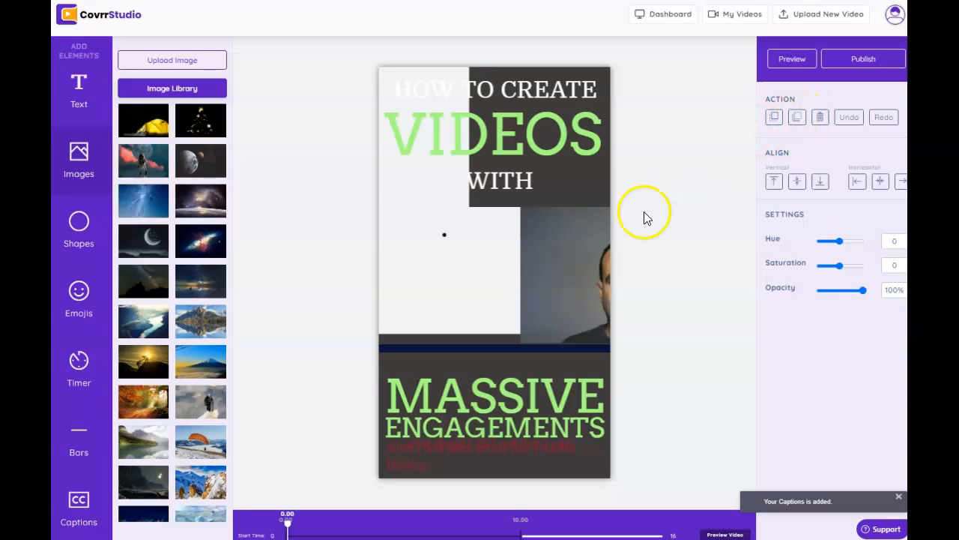
# Try to add the river valley landscape image again and move the WITH text slightly to the right
pyautogui.click(482, 255)
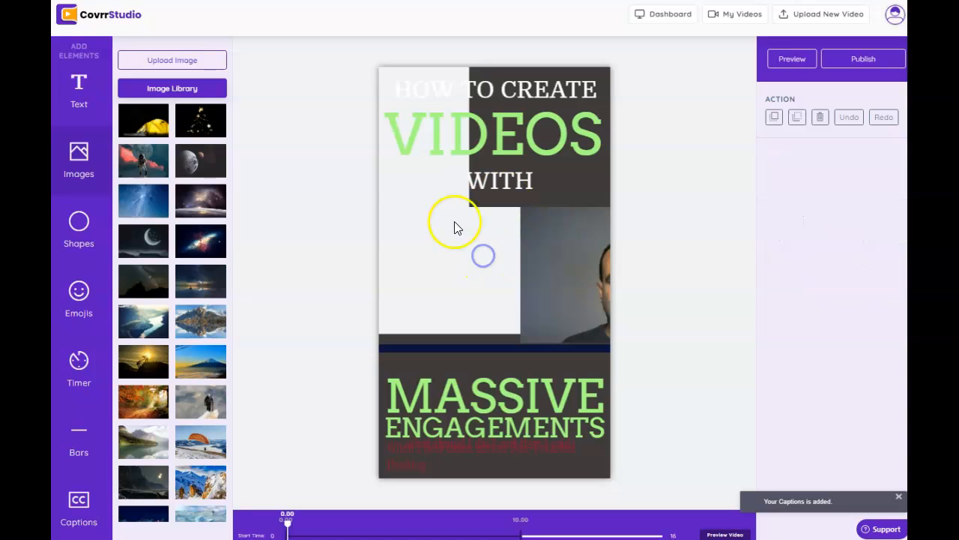
pyautogui.click(420, 184)
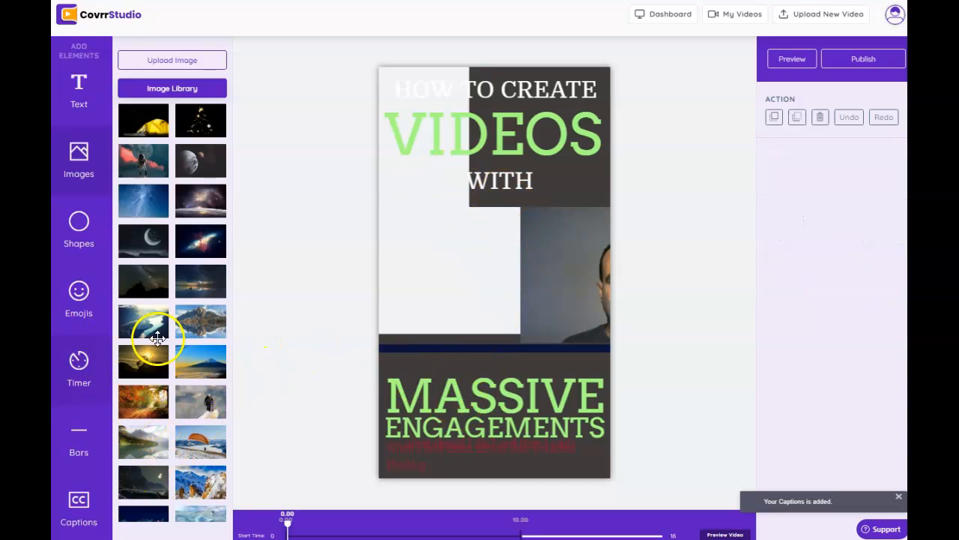
pyautogui.click(140, 324)
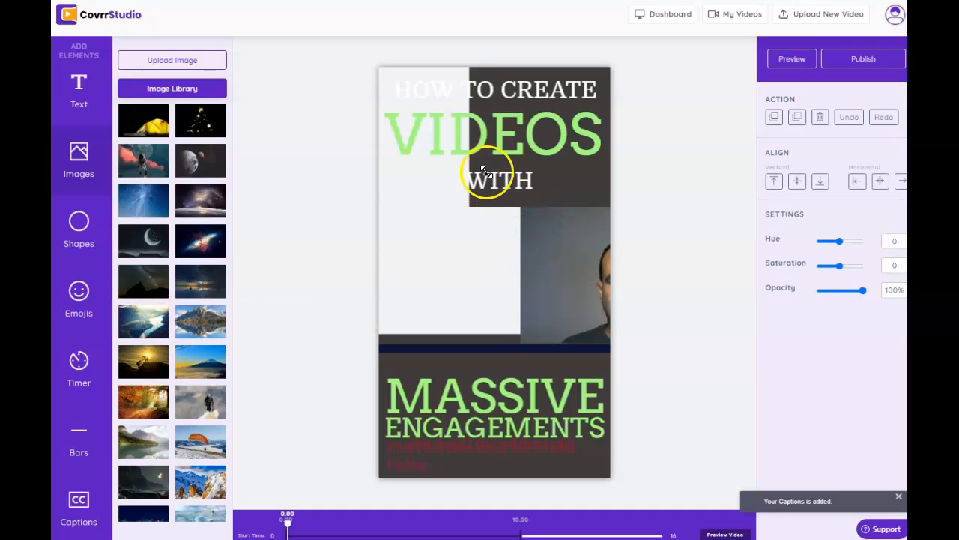
pyautogui.moveTo(491, 196); pyautogui.dragTo(456, 185)
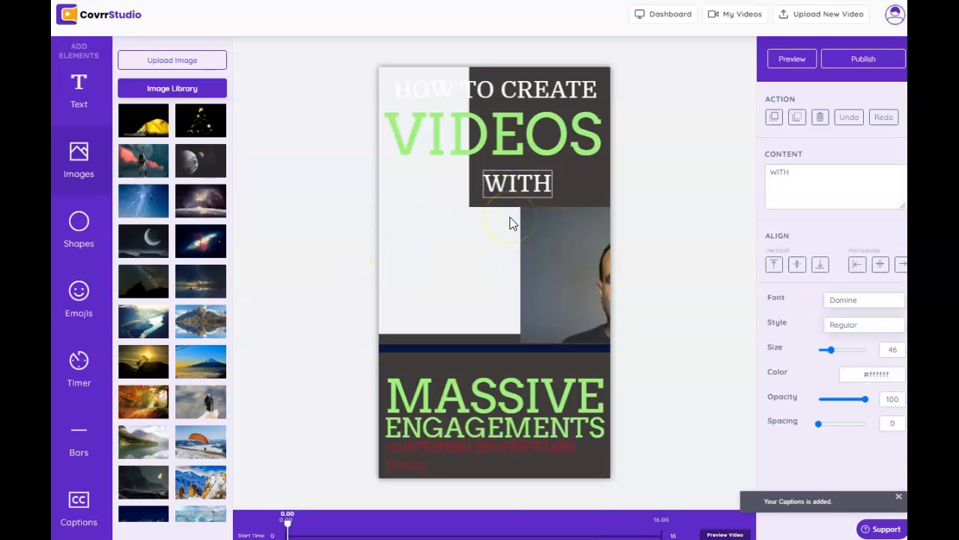
pyautogui.scroll(-3, 158, 319)
pyautogui.scroll(-2, 161, 323)
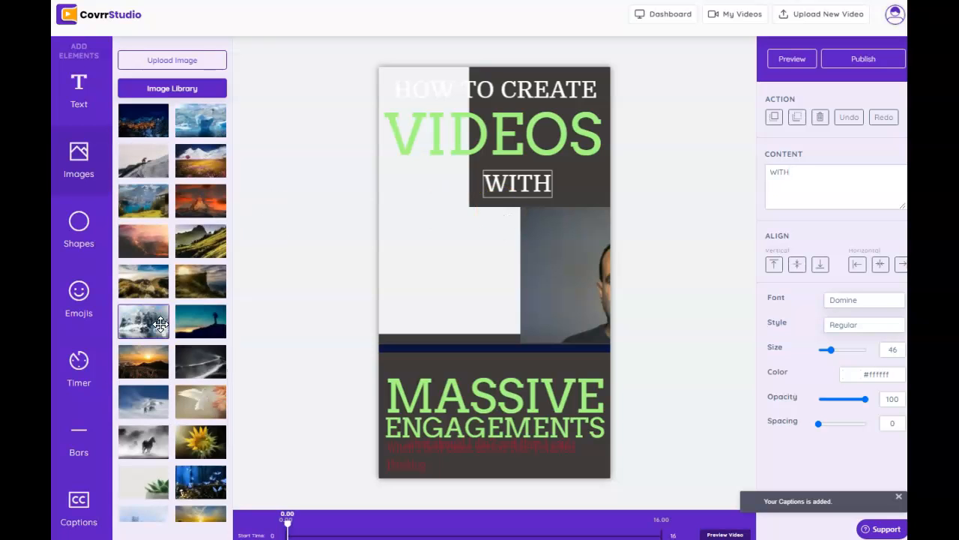
pyautogui.scroll(1, 81, 298)
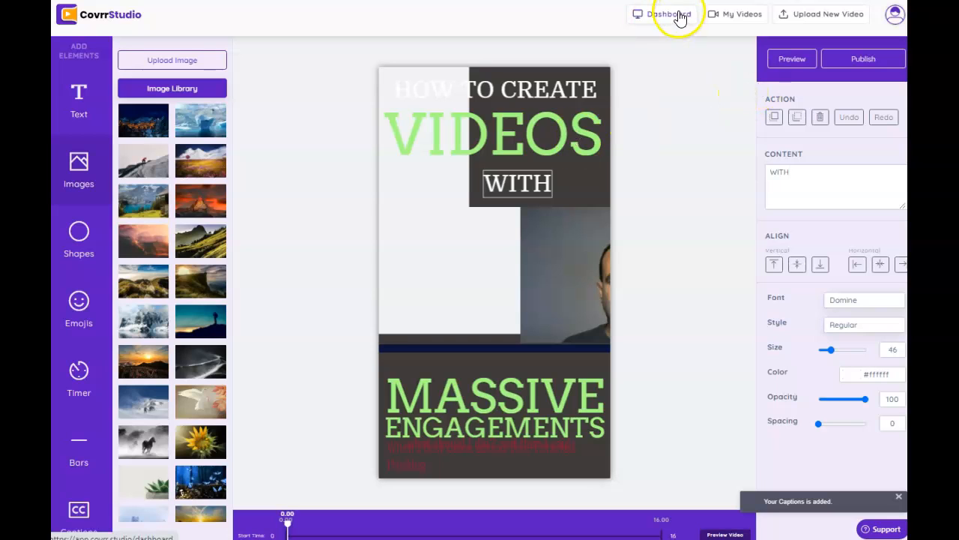
# Leave the editor for the dashboard, review the rendered and in-progress videos in My Videos, and return to the dashboard
pyautogui.click(664, 15)
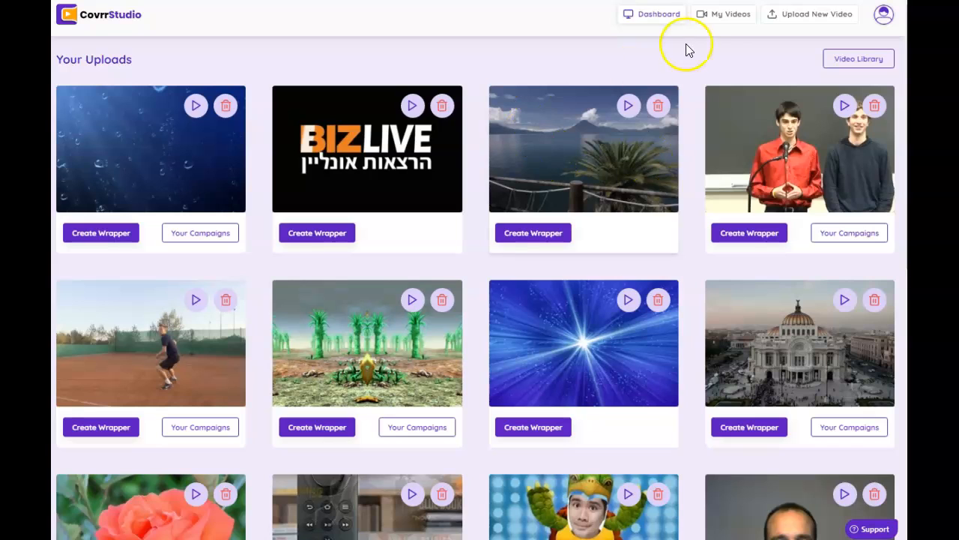
pyautogui.click(728, 16)
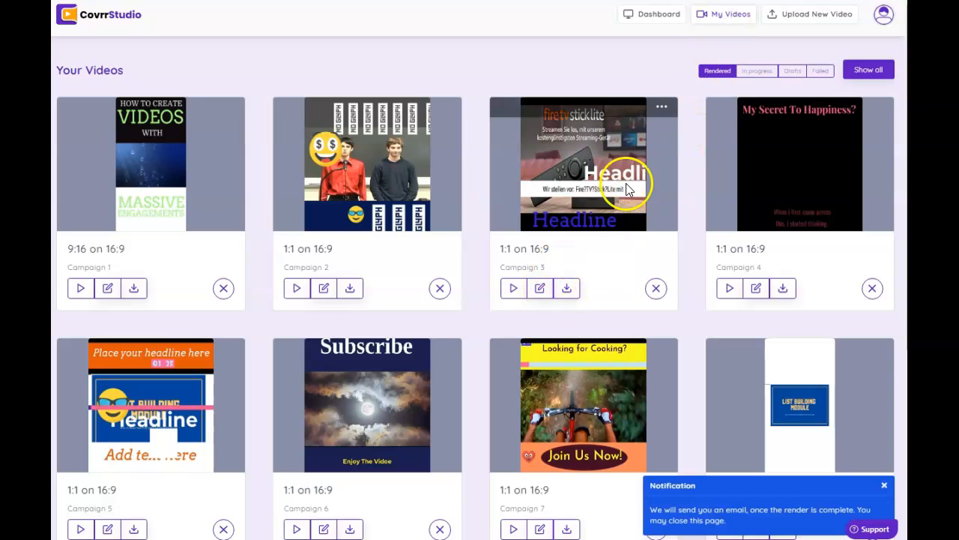
pyautogui.click(757, 71)
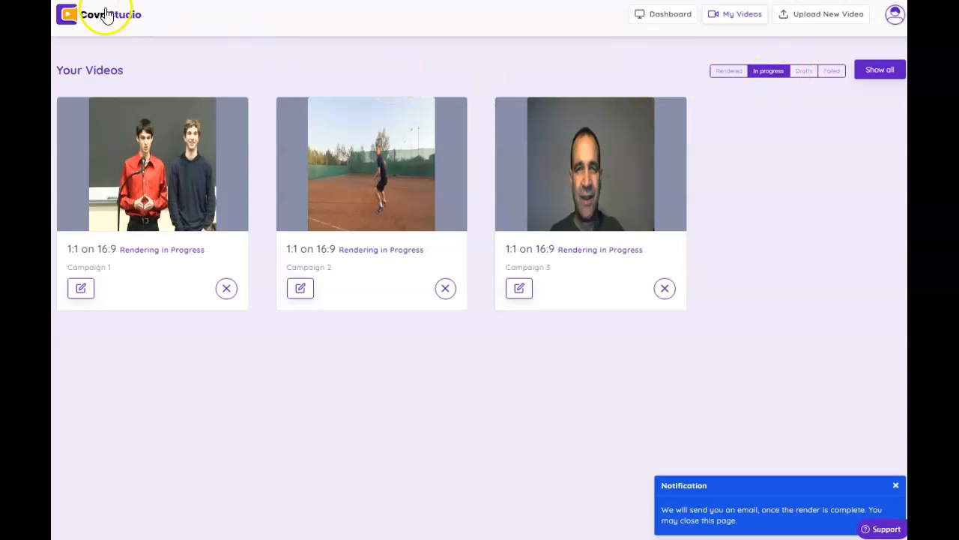
pyautogui.click(664, 15)
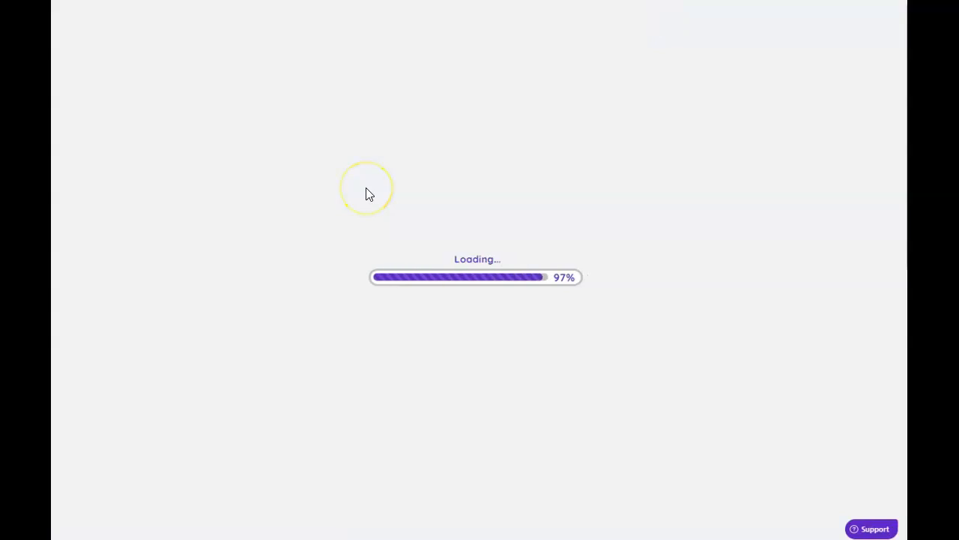